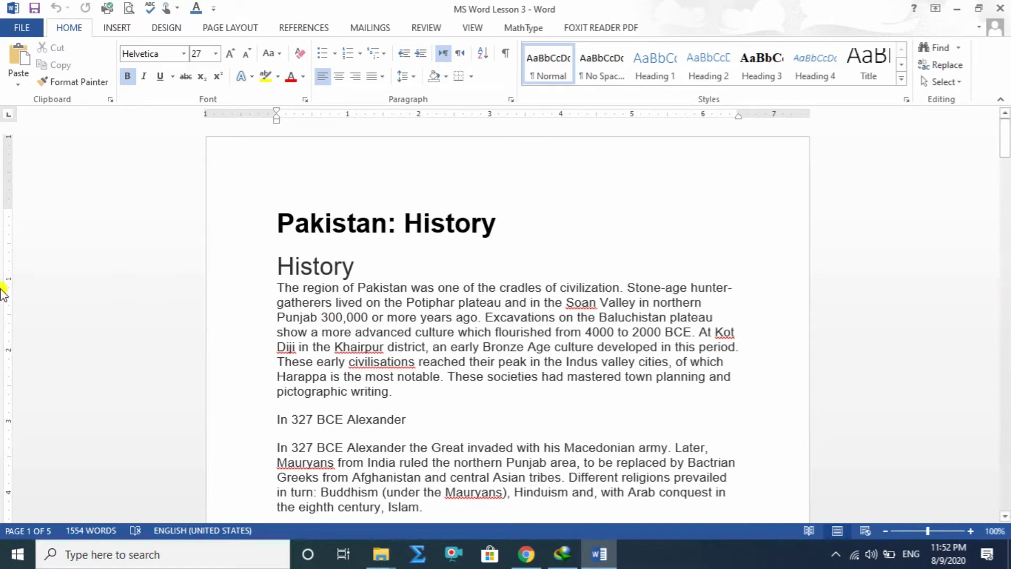
Open the Navigation pane's document search and search for the word Pakistan, copied from the first paragraph under History.
click(477, 28)
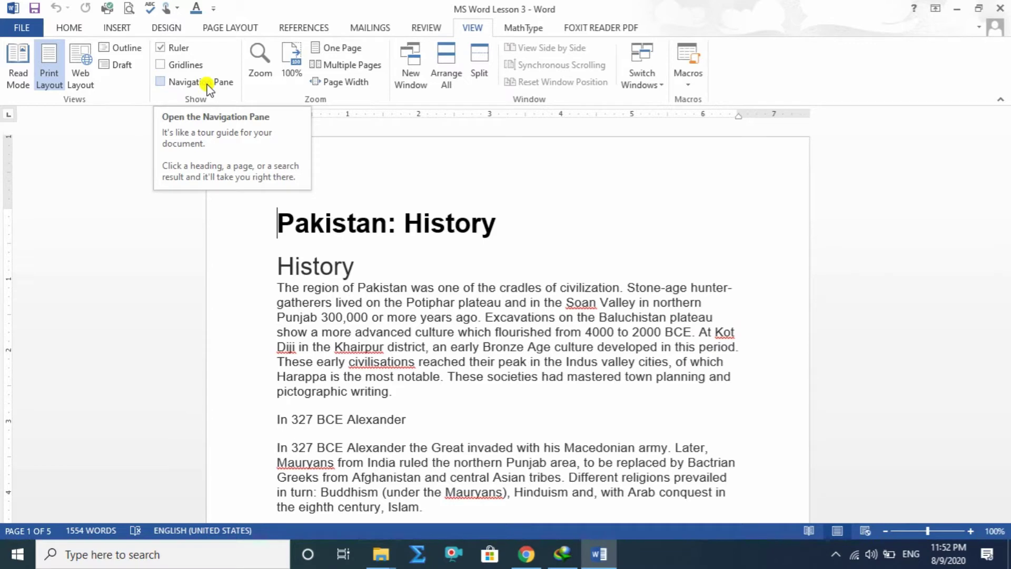
click(58, 27)
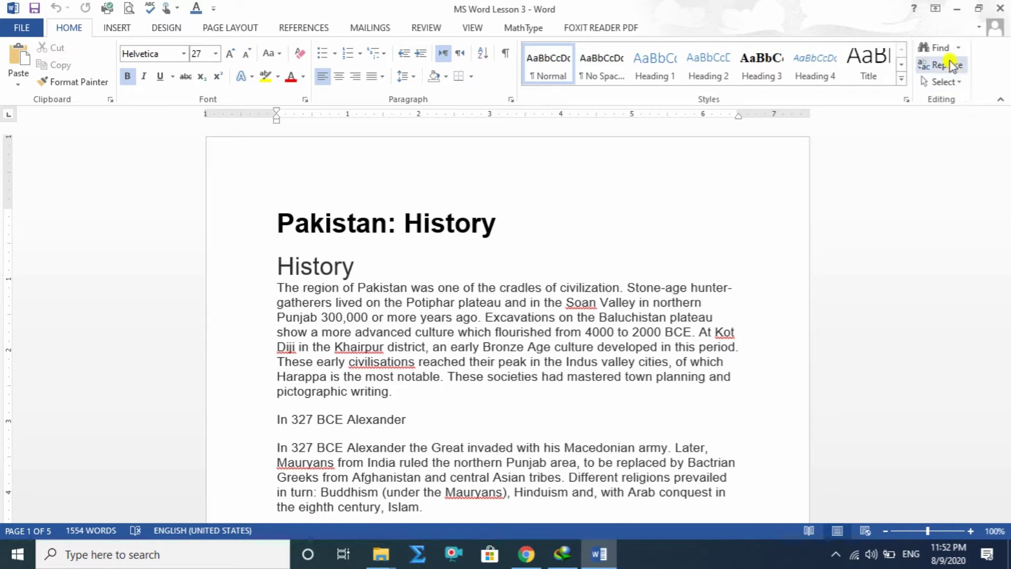
click(937, 48)
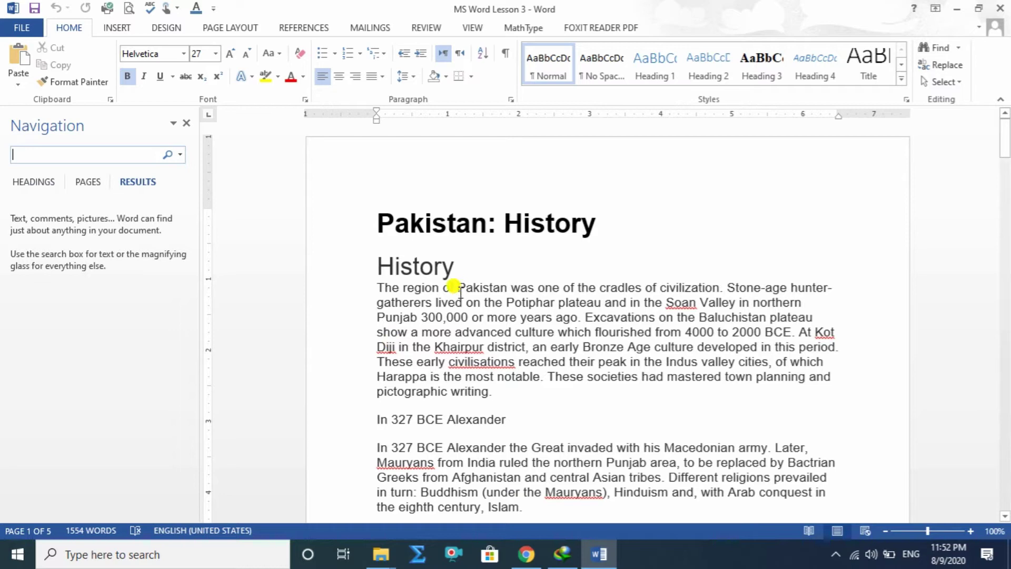
drag(458, 288, 503, 288)
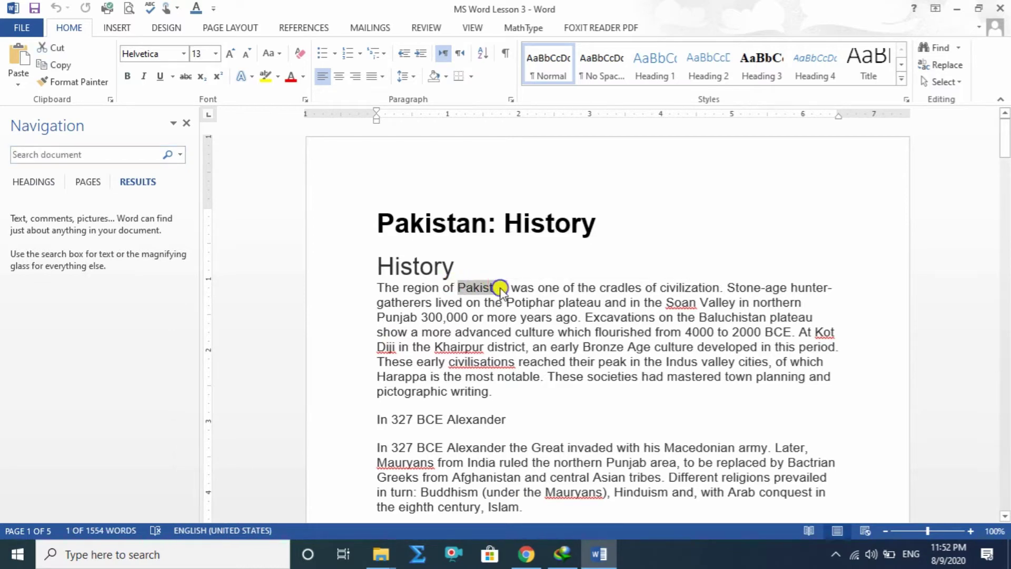
right_click(502, 288)
click(534, 314)
click(108, 154)
key(ctrl+v)
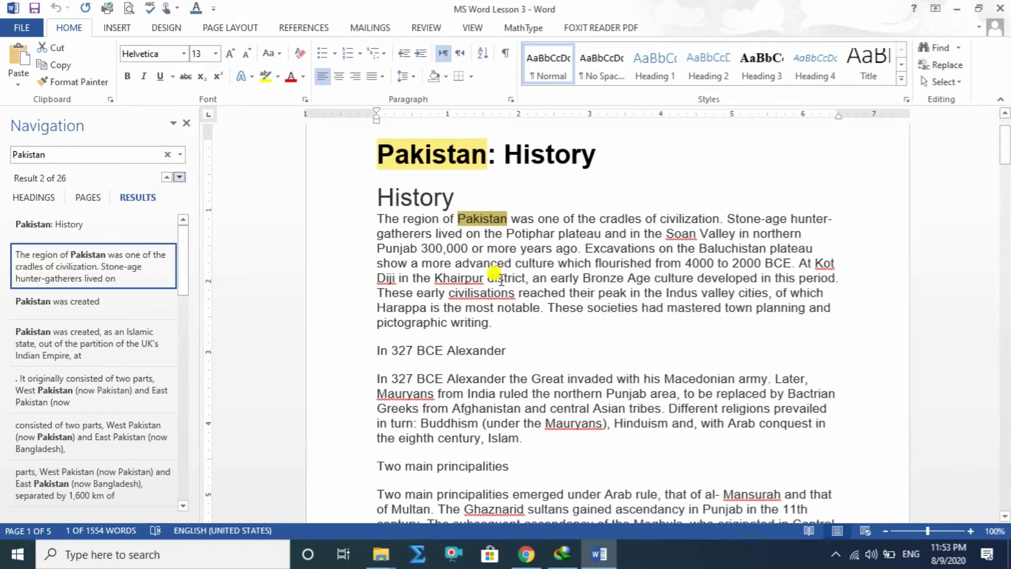
Browse the highlighted matches for Pakistan and jump to the results about West Pakistan, the Pakistan People's Party and the Ministerial Action Group.
scroll(506, 279, down, 15)
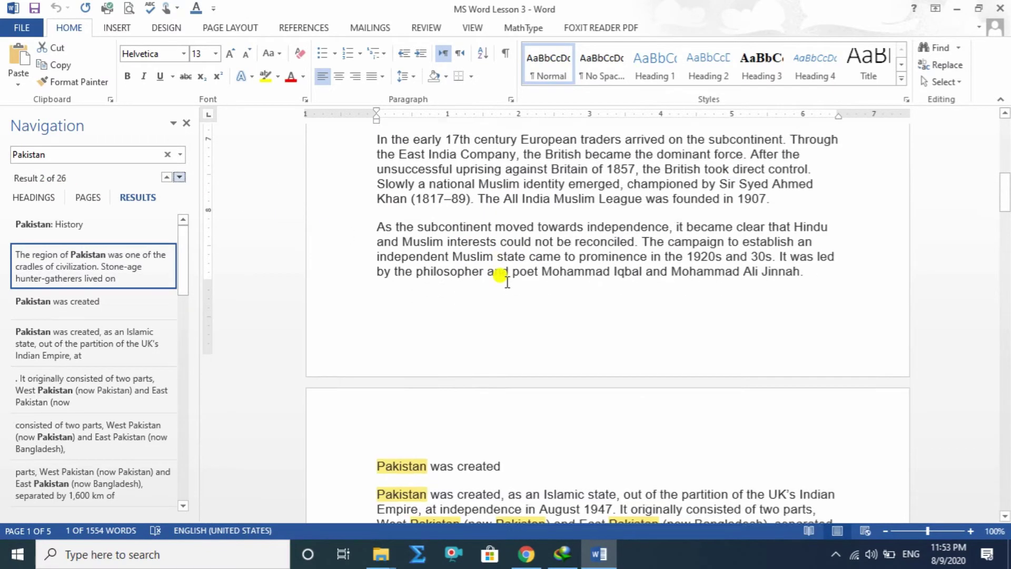
scroll(506, 279, down, 9)
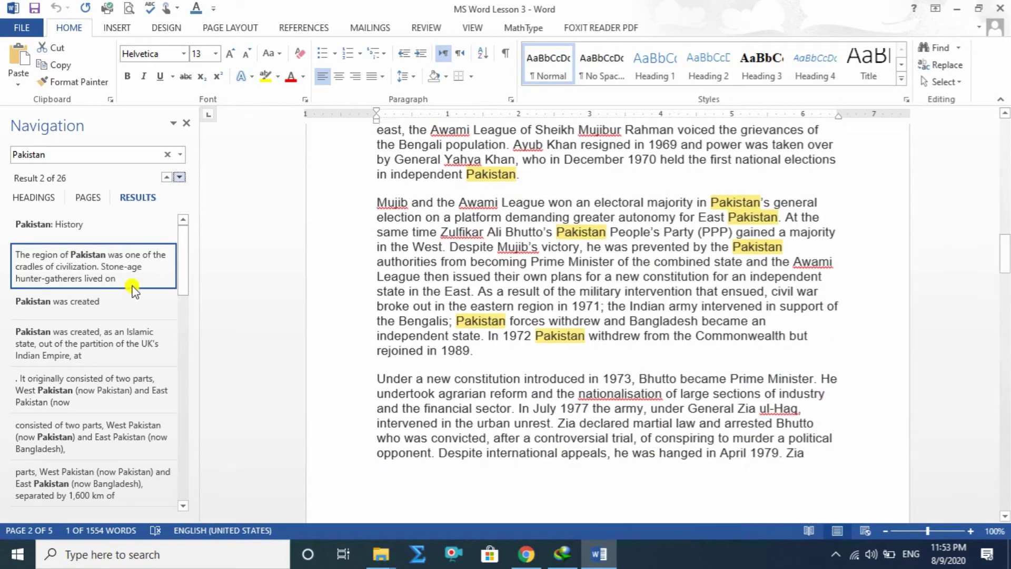
scroll(181, 256, down, 3)
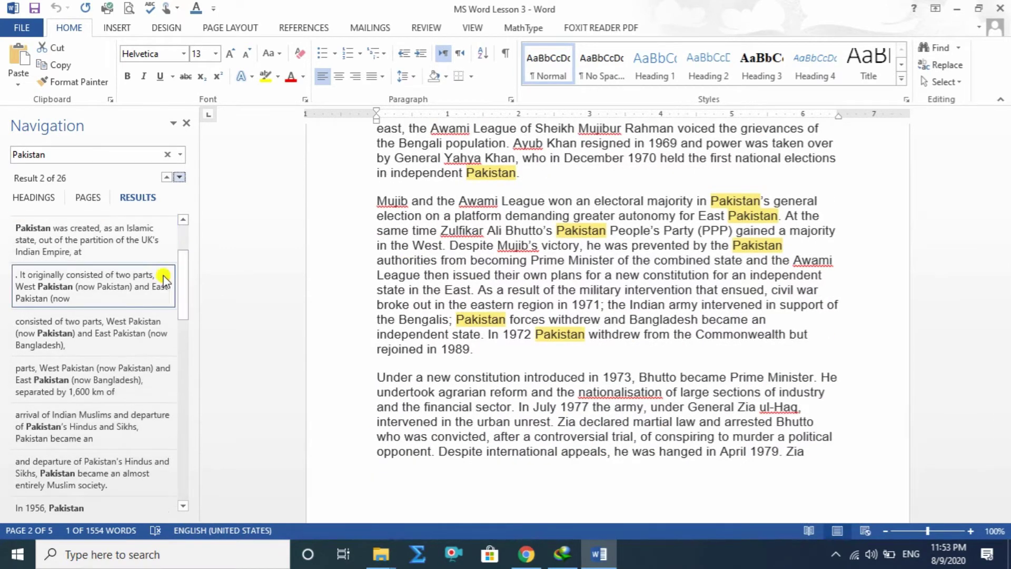
click(87, 276)
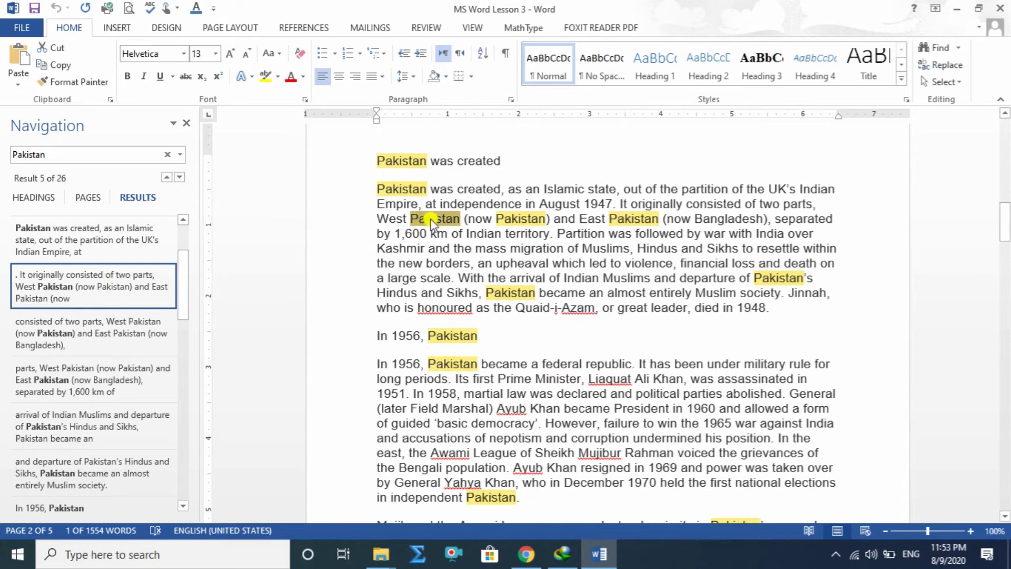
drag(181, 271, 178, 363)
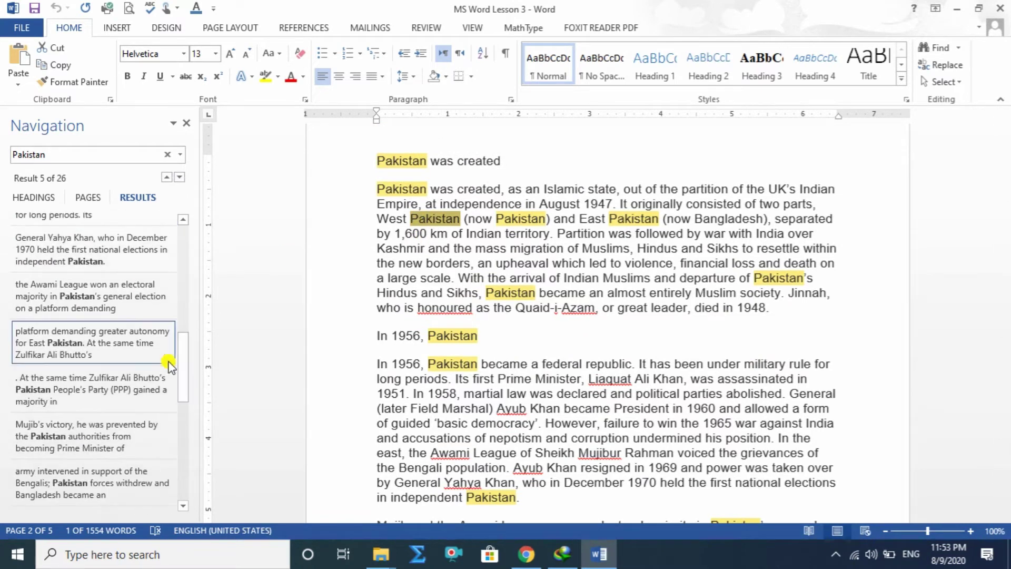
click(105, 378)
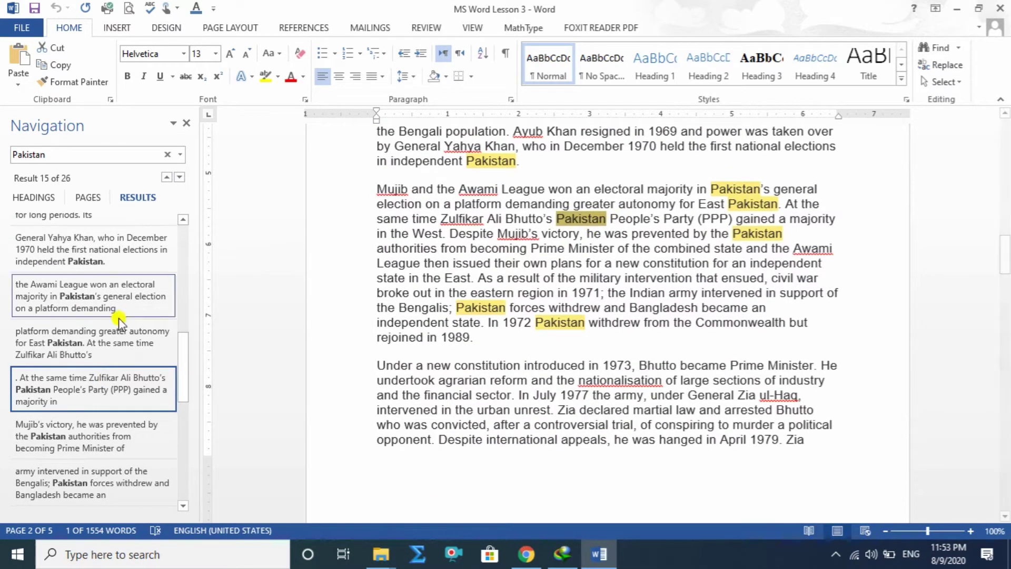
drag(181, 363, 184, 413)
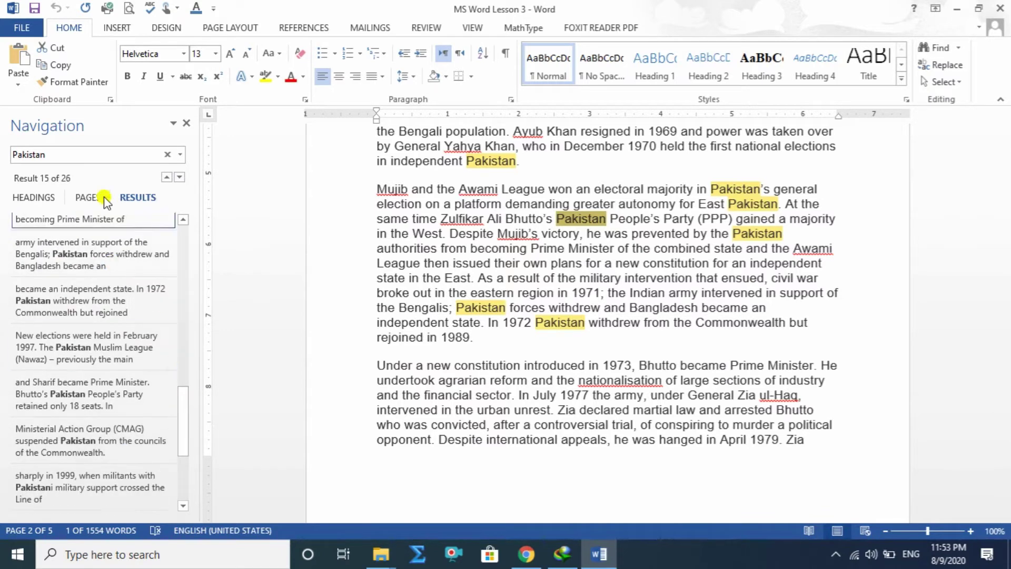
click(64, 433)
Review the highlighted matches back up to the document's title and close the Navigation pane.
scroll(397, 418, down, 5)
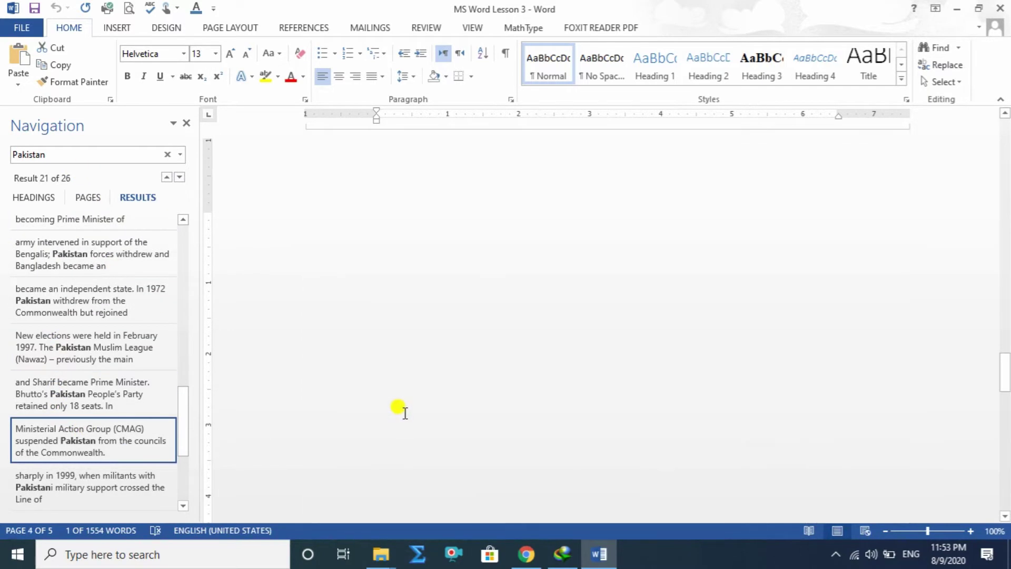
scroll(429, 334, up, 15)
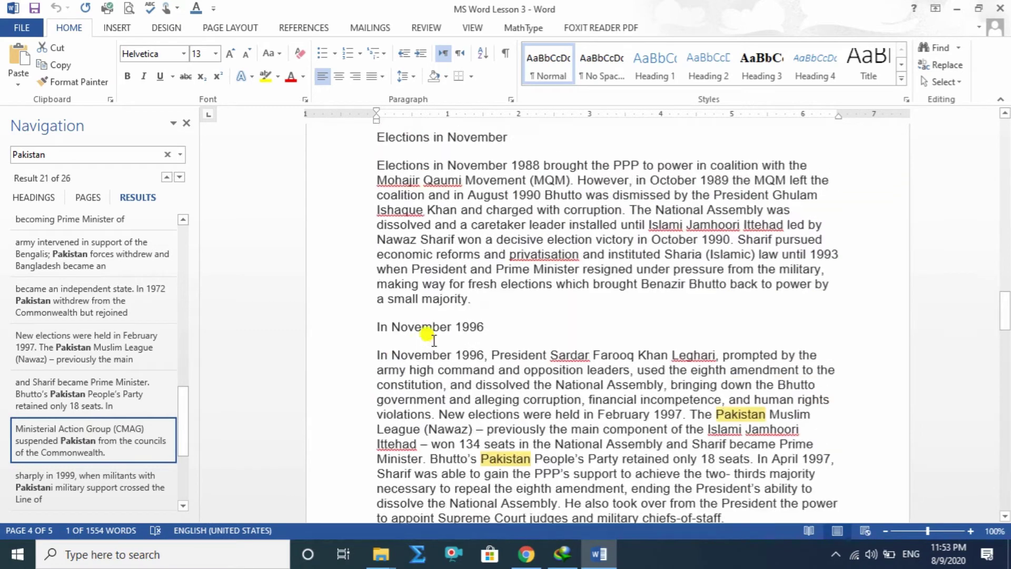
scroll(434, 341, up, 18)
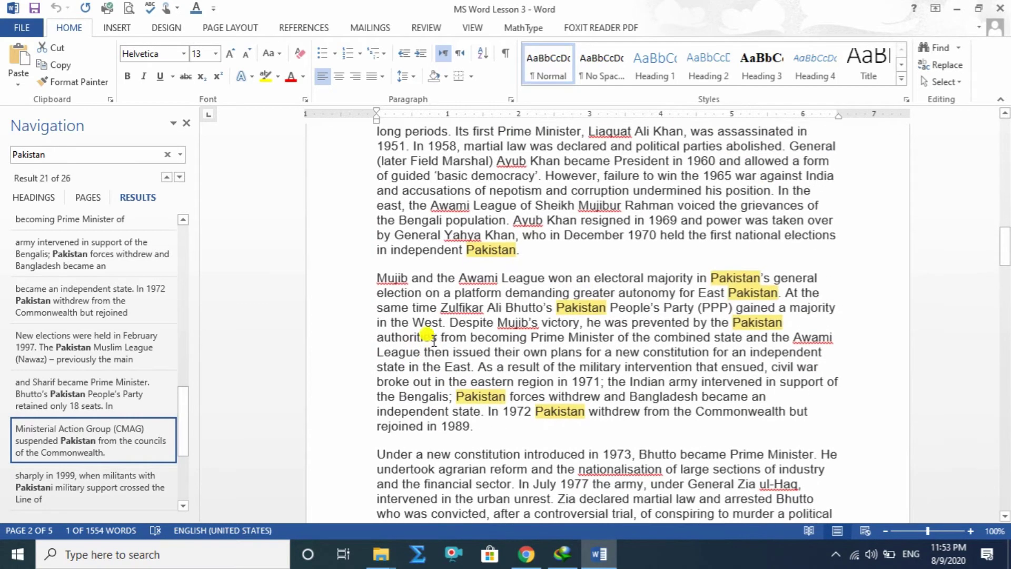
scroll(431, 337, up, 4)
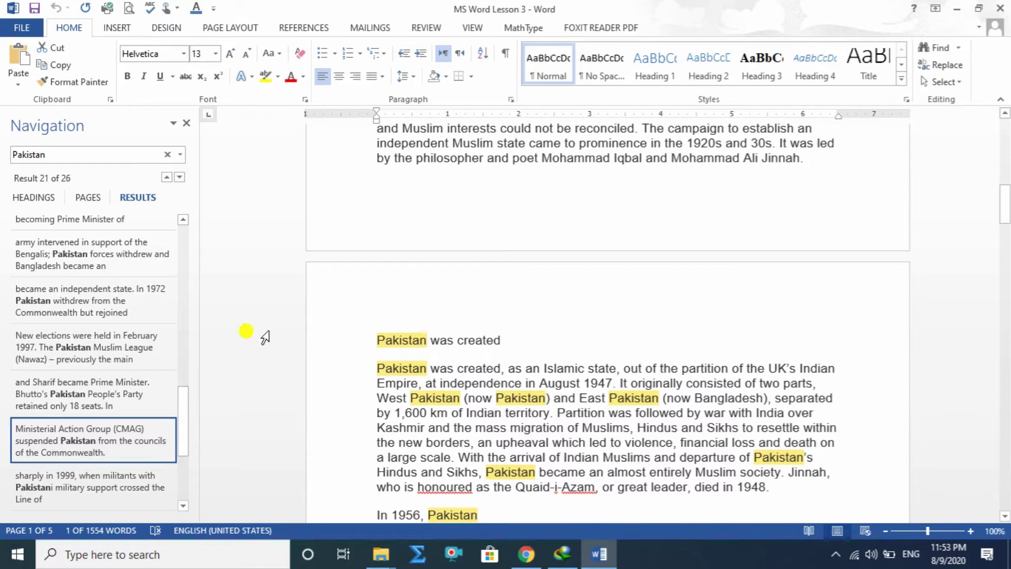
scroll(264, 336, up, 12)
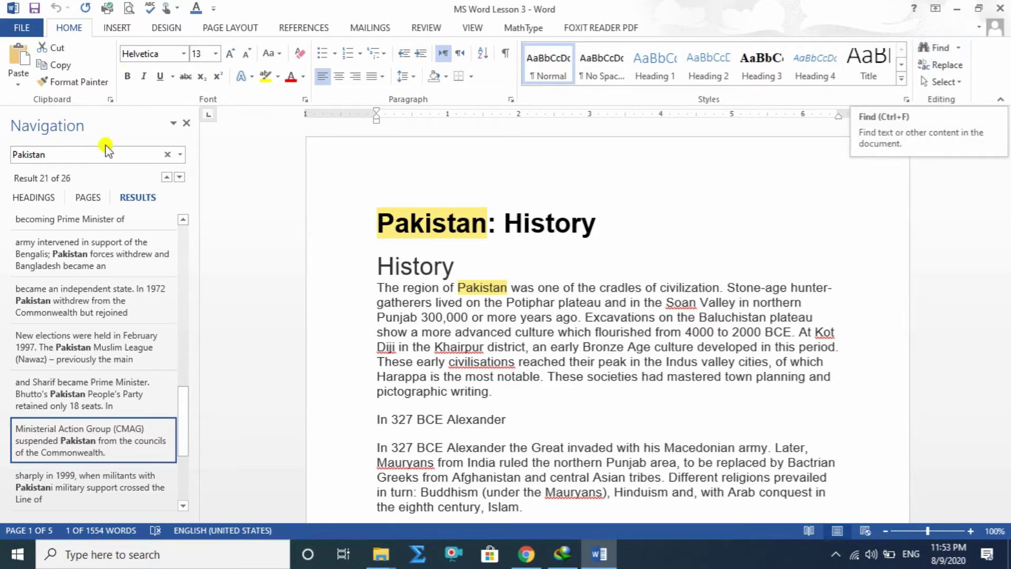
click(189, 125)
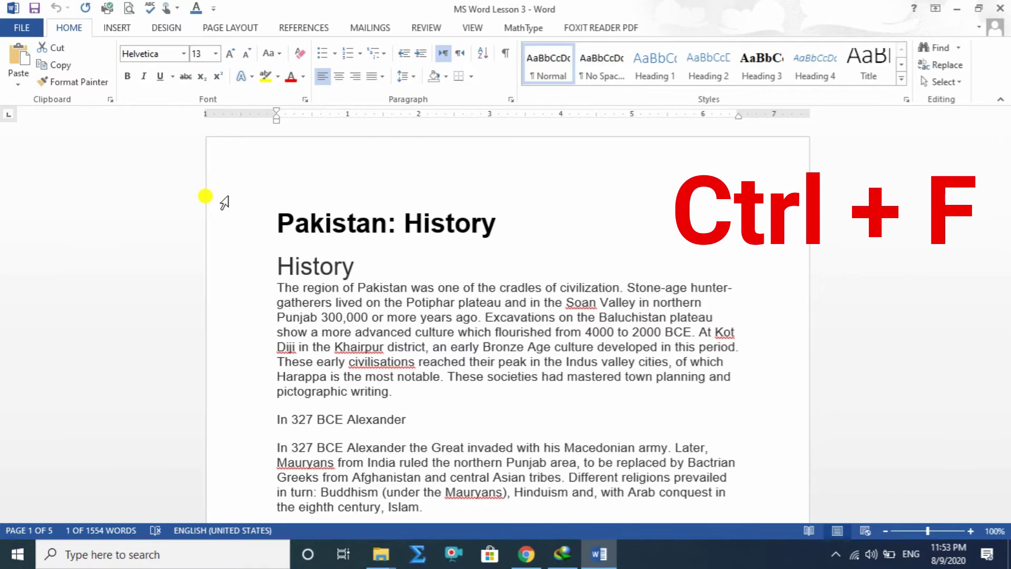
Reopen and close the document search, and repeat it for the line "Action Group (CMAG) suspended Pakistan from the councils of the".
key(ctrl+f)
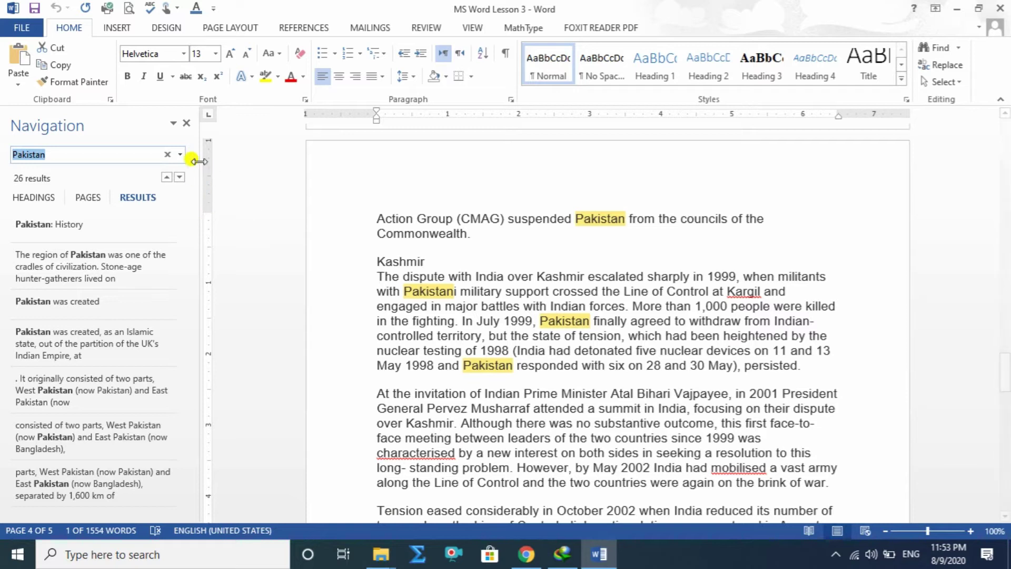
click(189, 126)
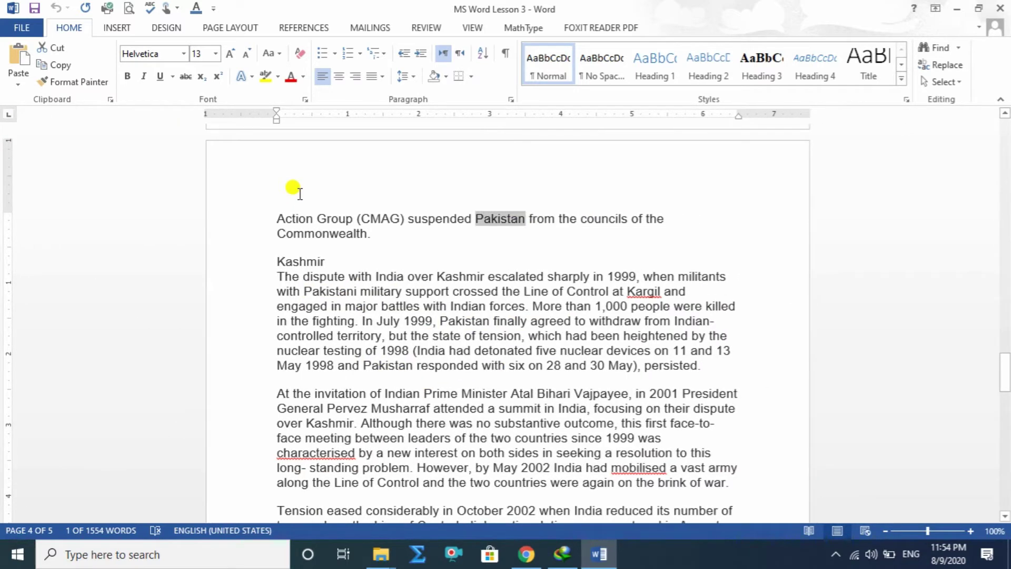
click(218, 210)
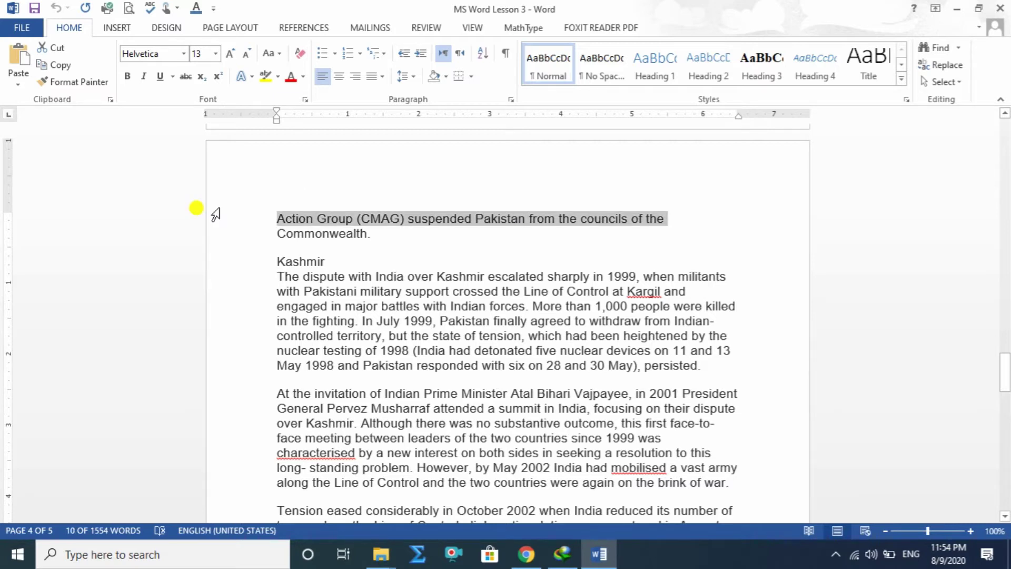
key(ctrl+f)
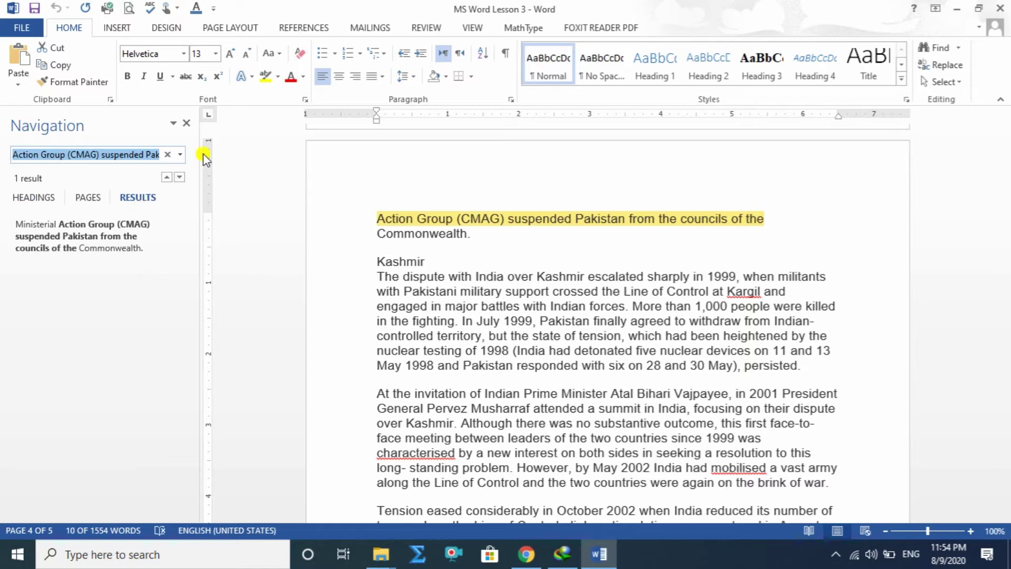
click(187, 124)
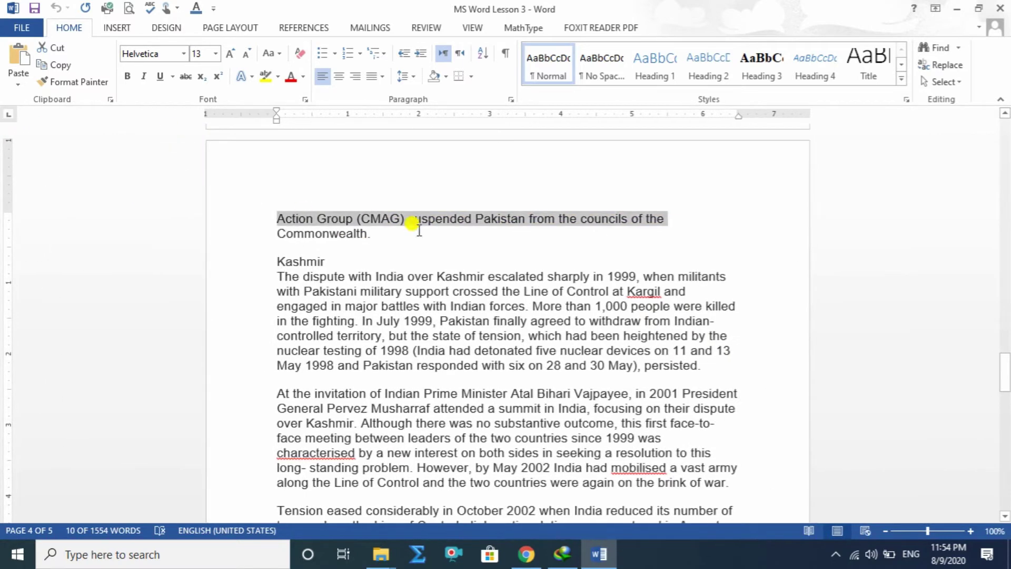
Open Find and Replace for replacing text, and move the dialog clear of the Constitutionally section on page 4.
click(940, 65)
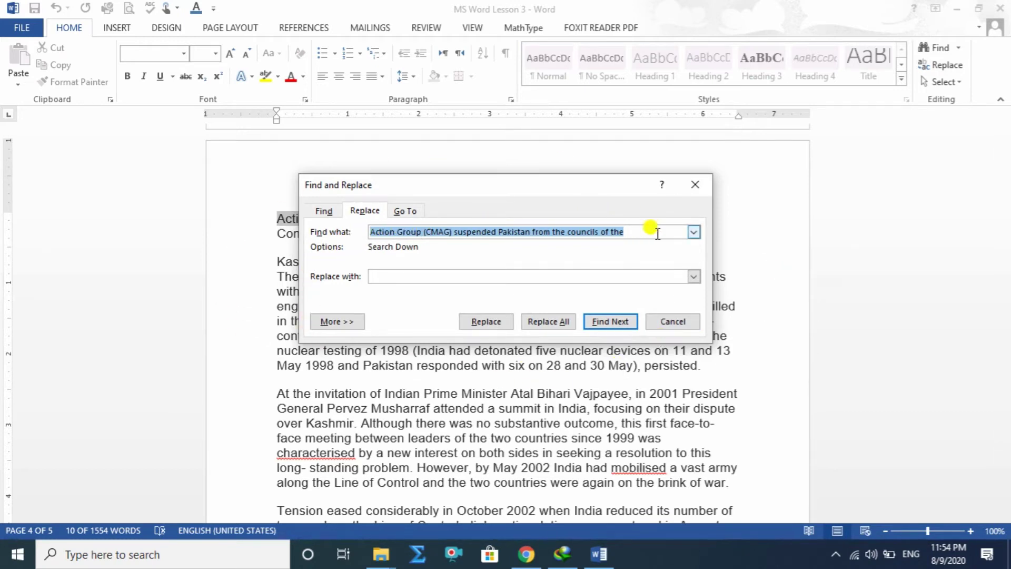
drag(616, 180, 466, 134)
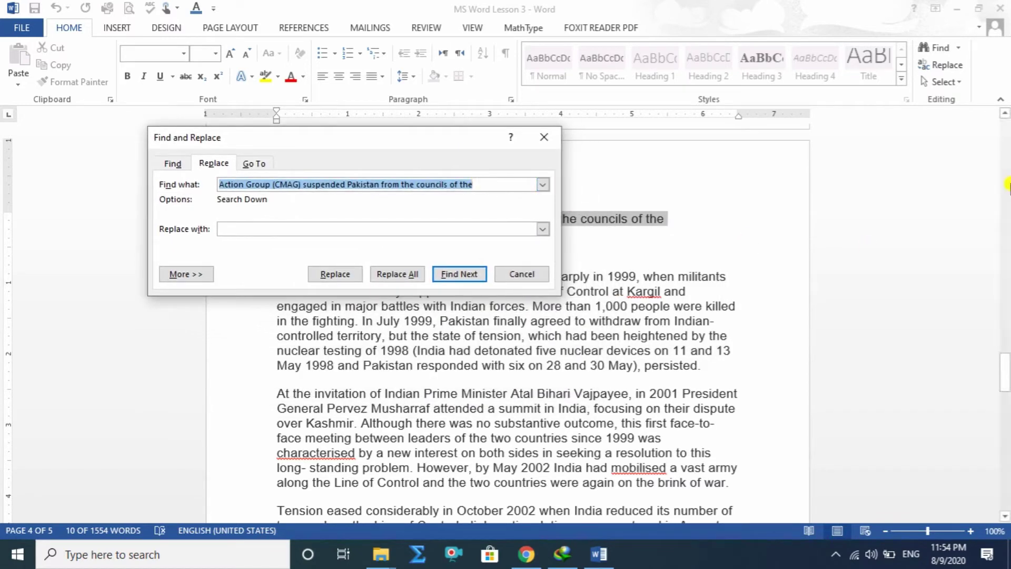
scroll(936, 294, down, 3)
scroll(918, 331, down, 4)
scroll(919, 331, down, 8)
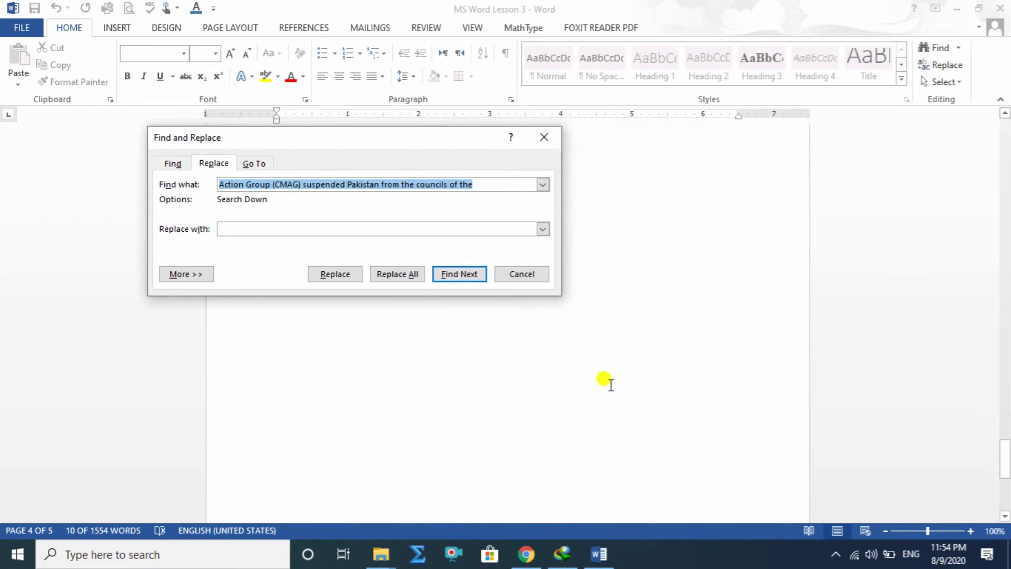
scroll(813, 302, up, 6)
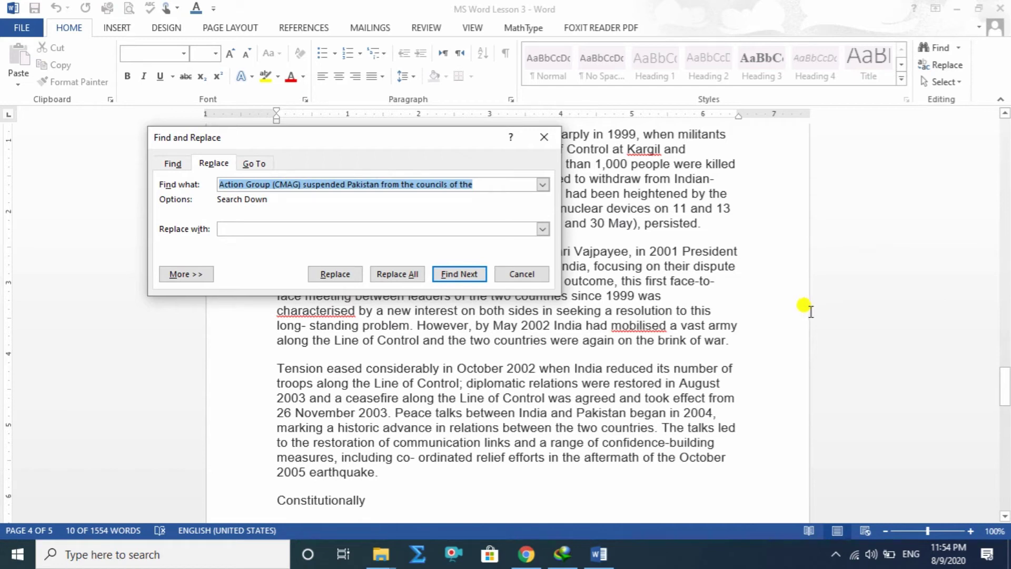
scroll(805, 308, down, 4)
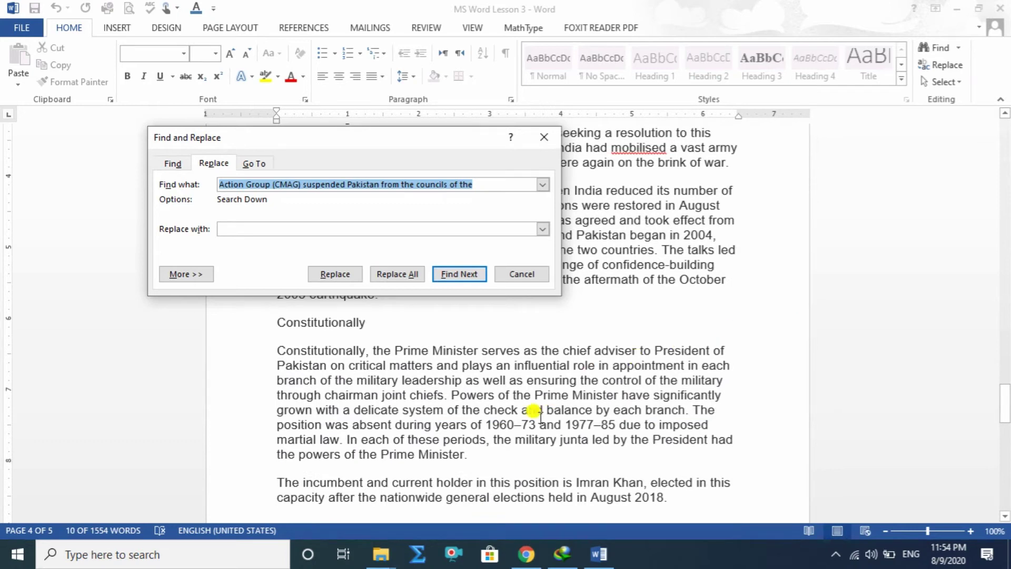
Replace the word military in "the military junta" of the Constitutionally paragraph with Army, using the copied word as the search term.
click(517, 439)
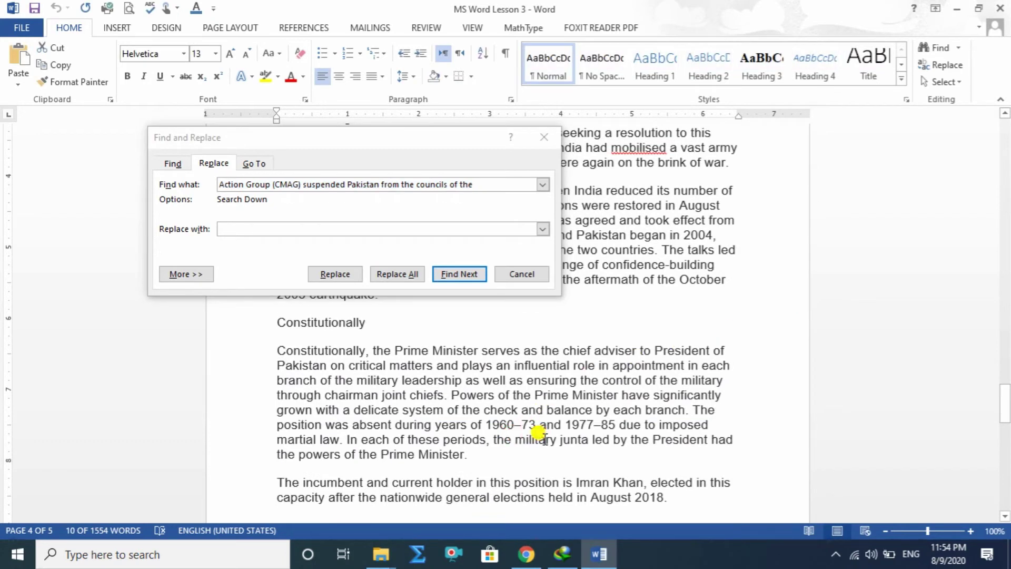
drag(519, 441, 552, 443)
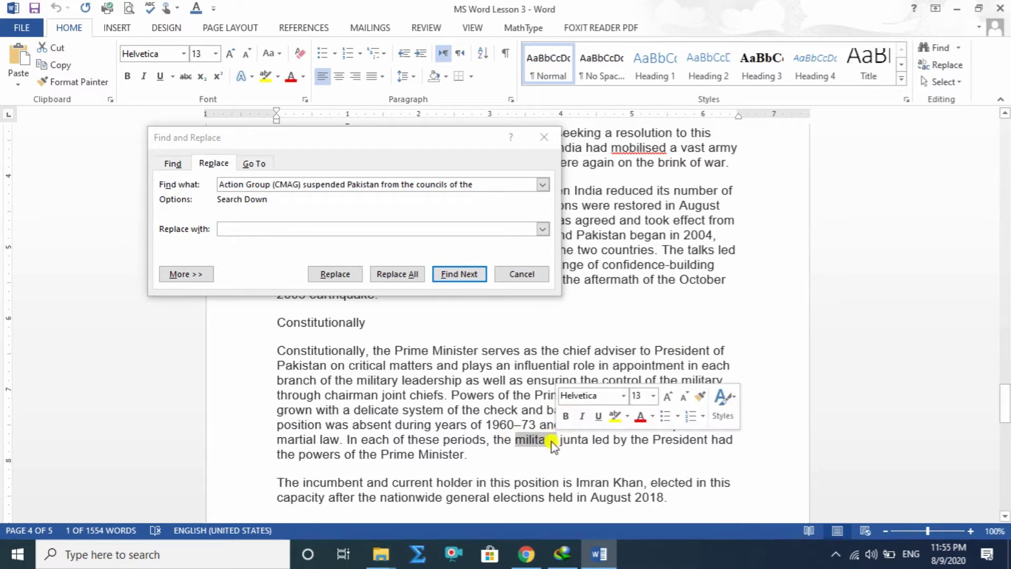
right_click(551, 442)
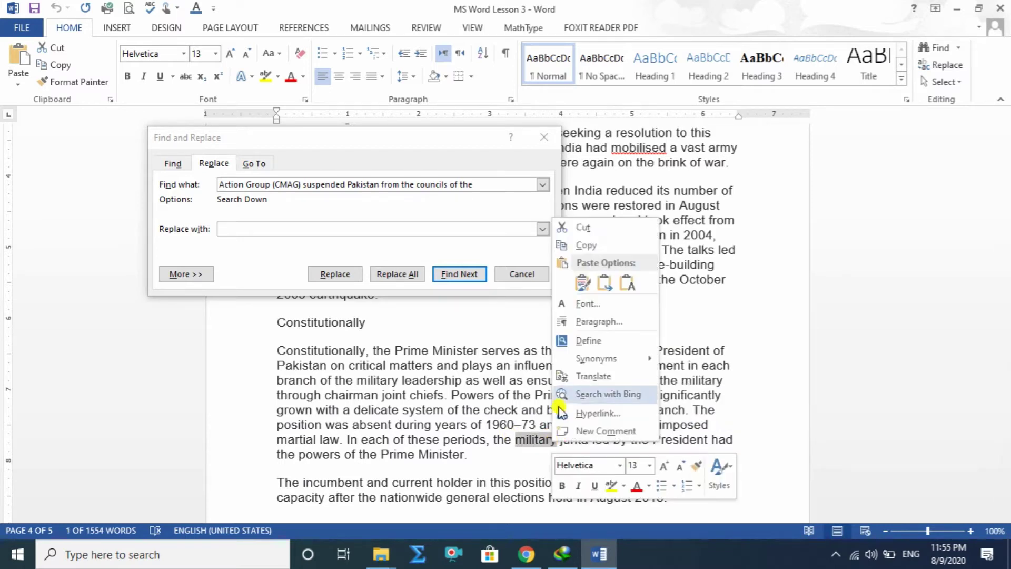
click(589, 243)
click(480, 183)
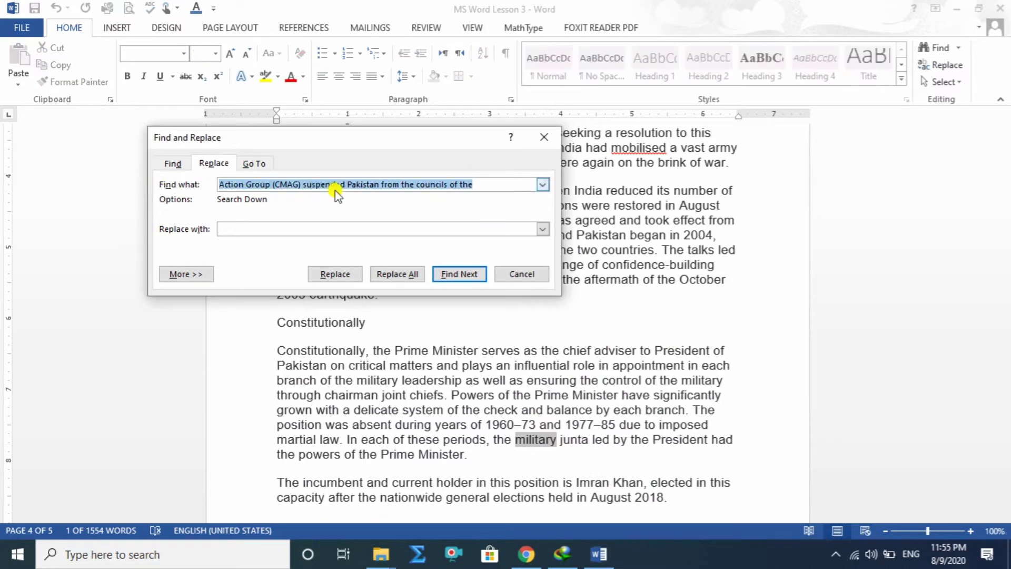
key(ctrl+v)
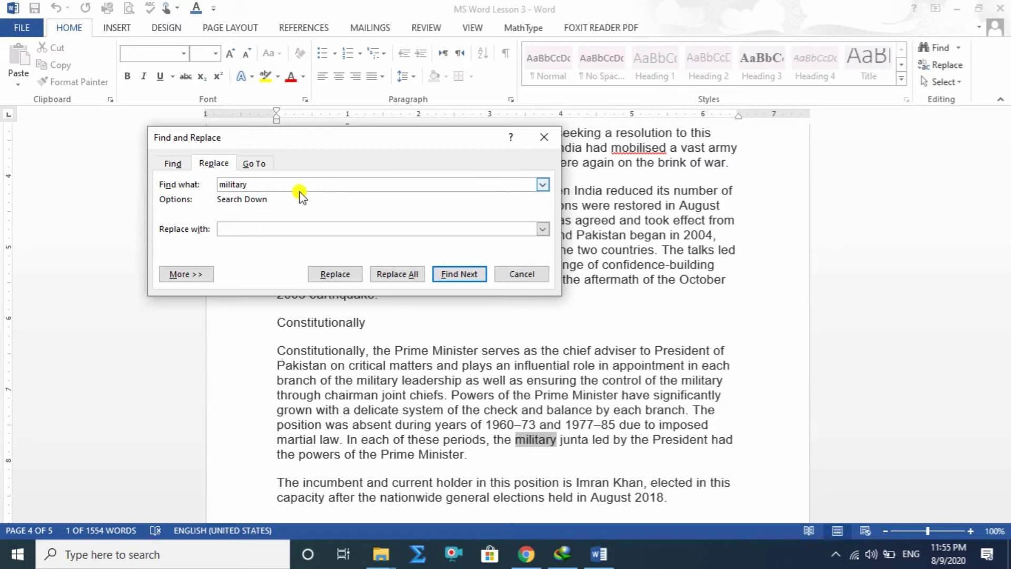
click(249, 227)
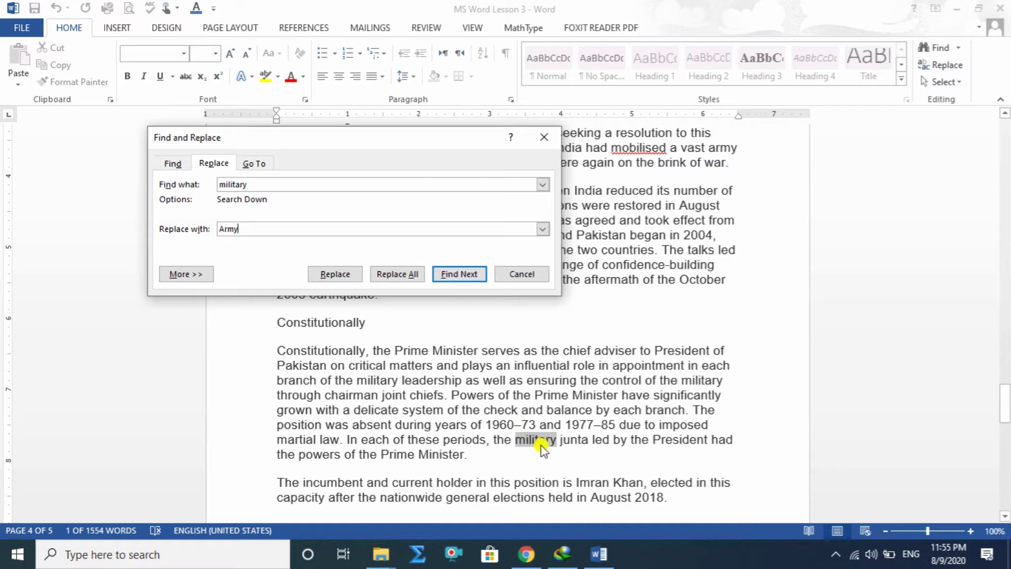
click(335, 274)
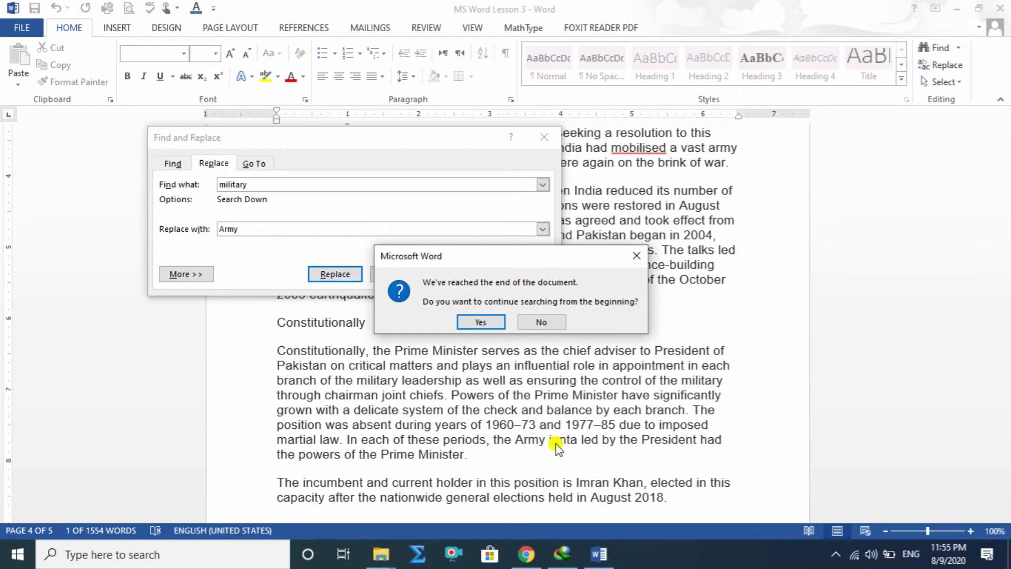
End the replacement search and find the first occurrence of military from the beginning of the document.
click(538, 321)
scroll(622, 343, up, 5)
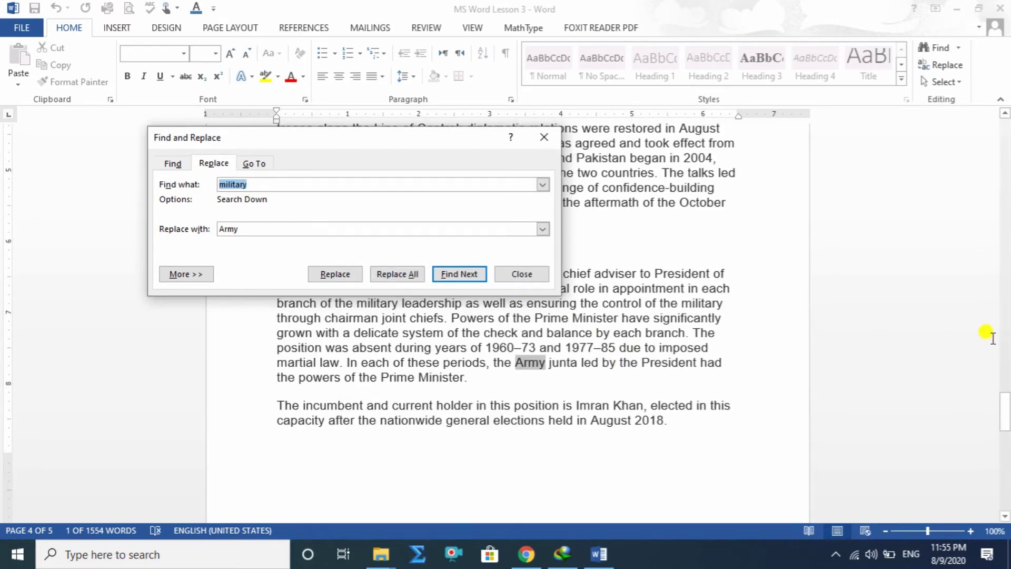
click(1006, 411)
drag(1005, 411, 1001, 289)
click(241, 177)
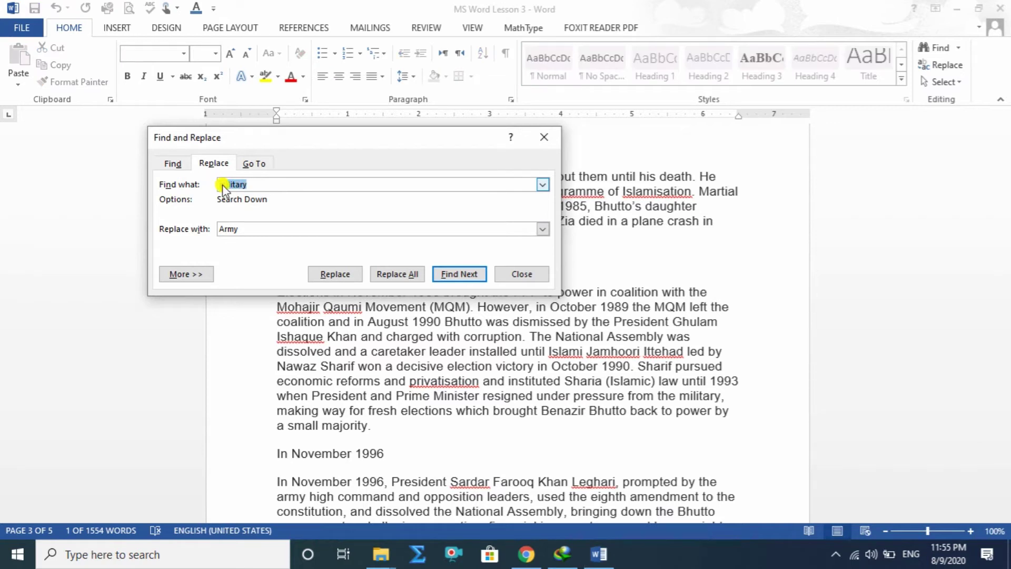
click(171, 163)
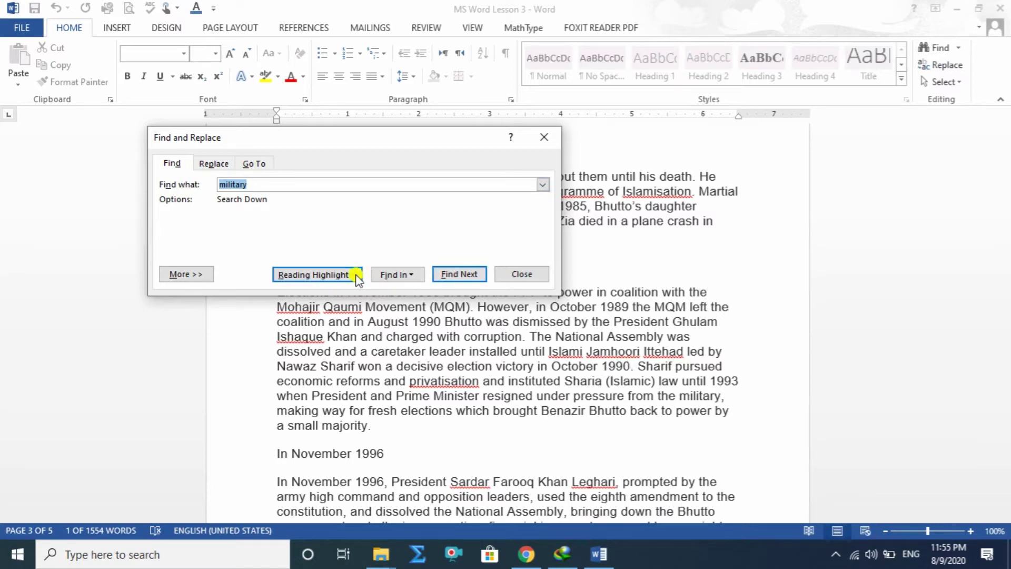
click(458, 273)
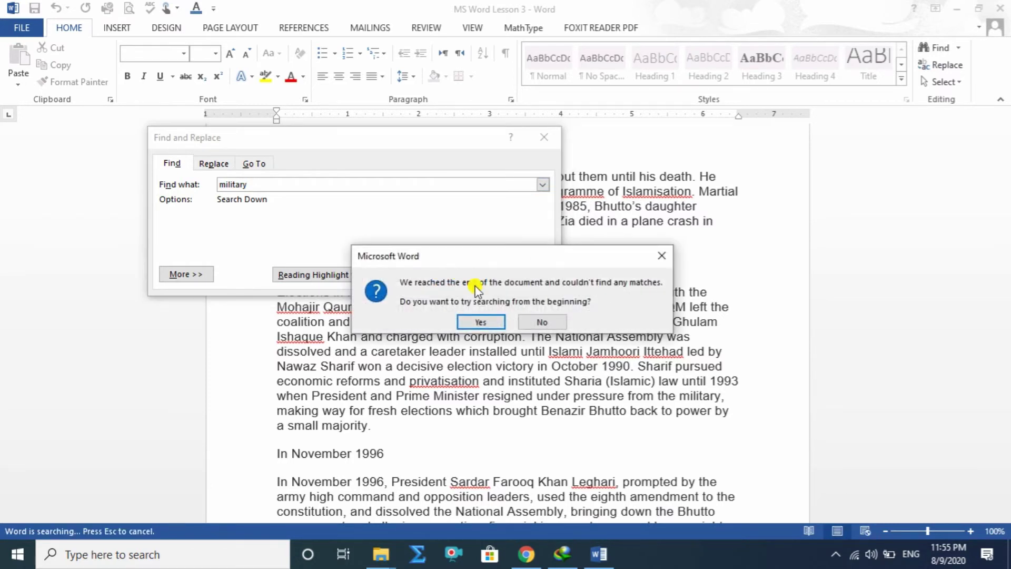
click(480, 321)
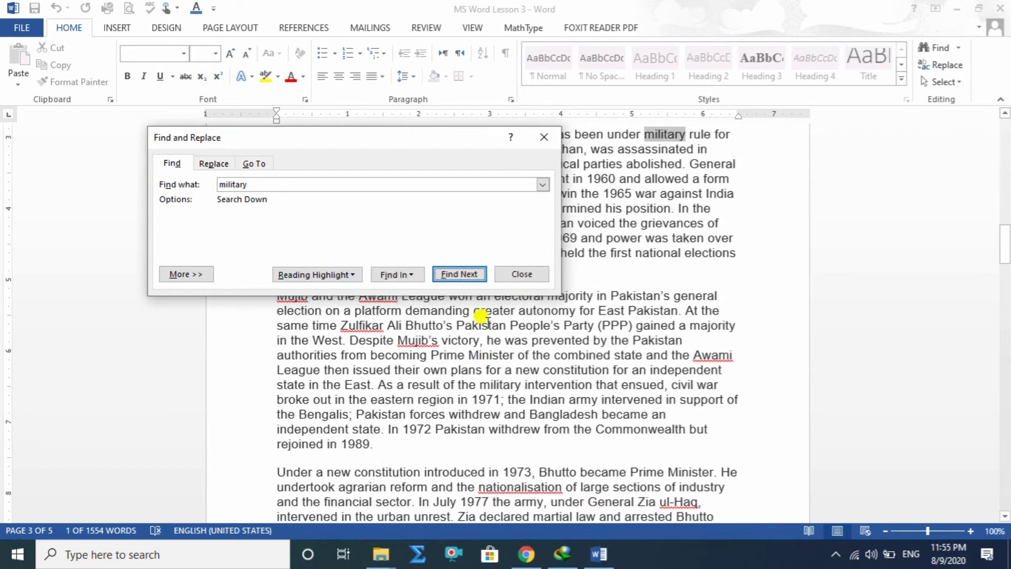
Step through all further occurrences of military until the whole document has been searched.
click(469, 275)
click(467, 274)
click(468, 274)
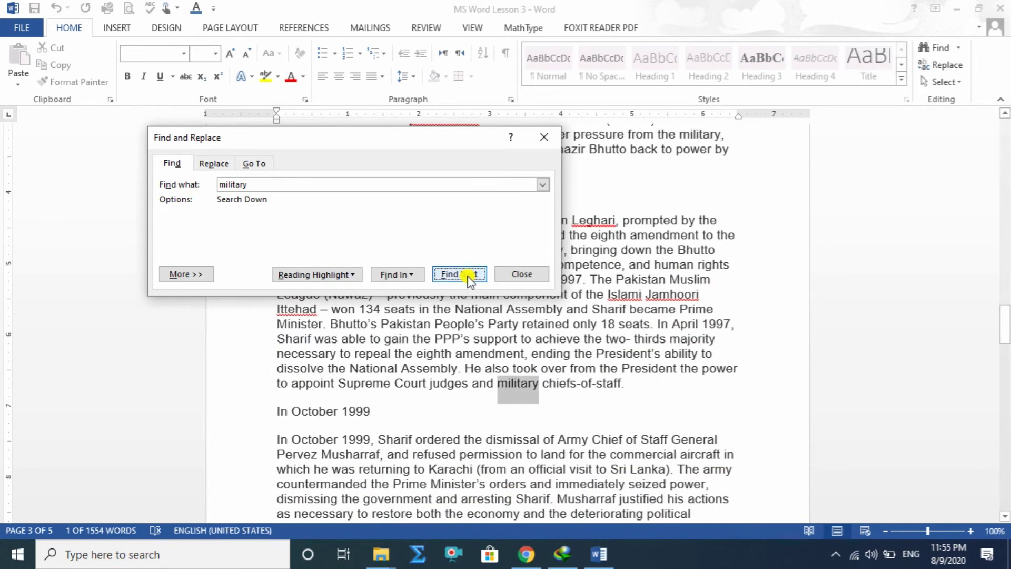
click(467, 274)
click(467, 276)
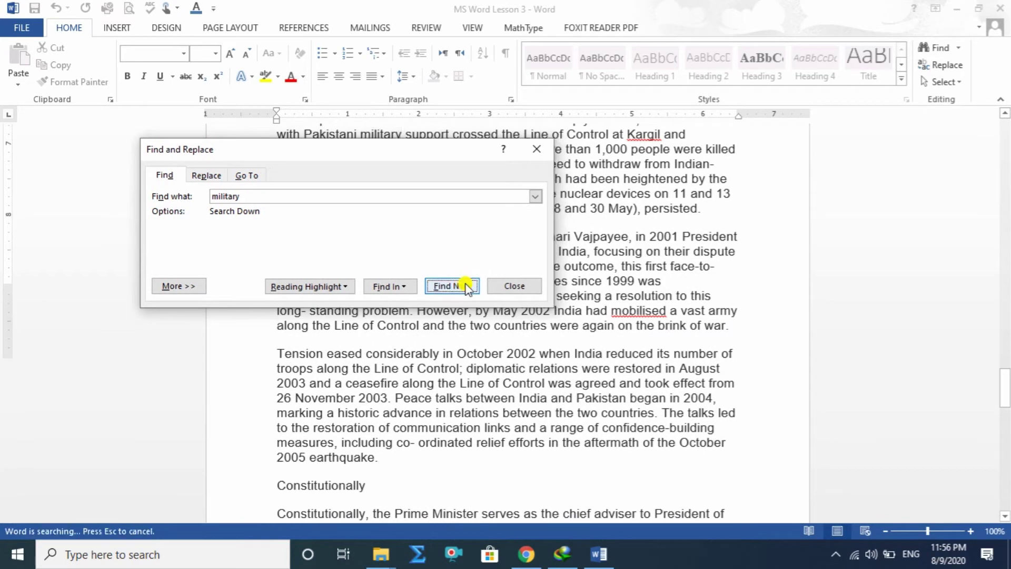
click(465, 286)
click(466, 287)
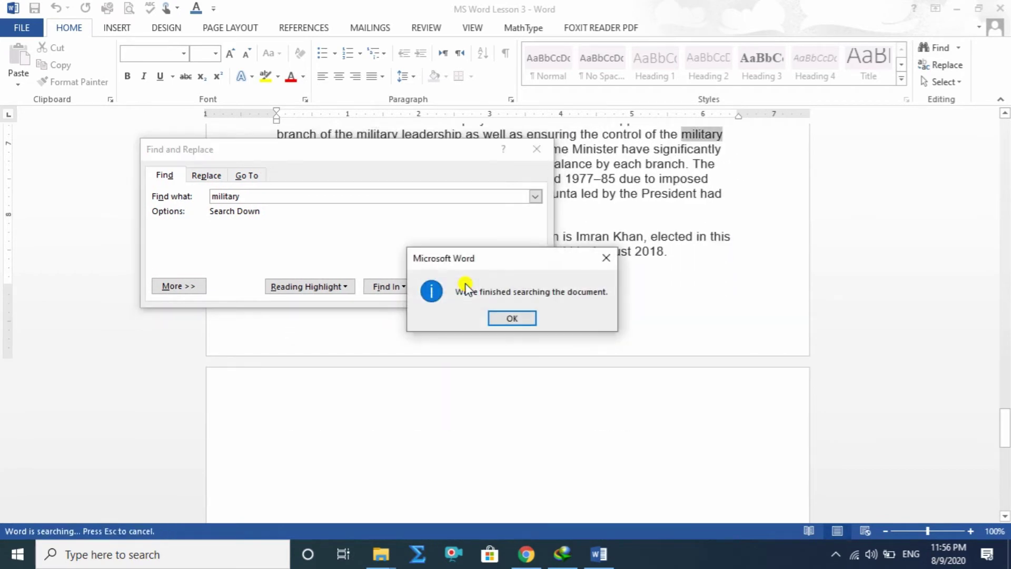
click(515, 317)
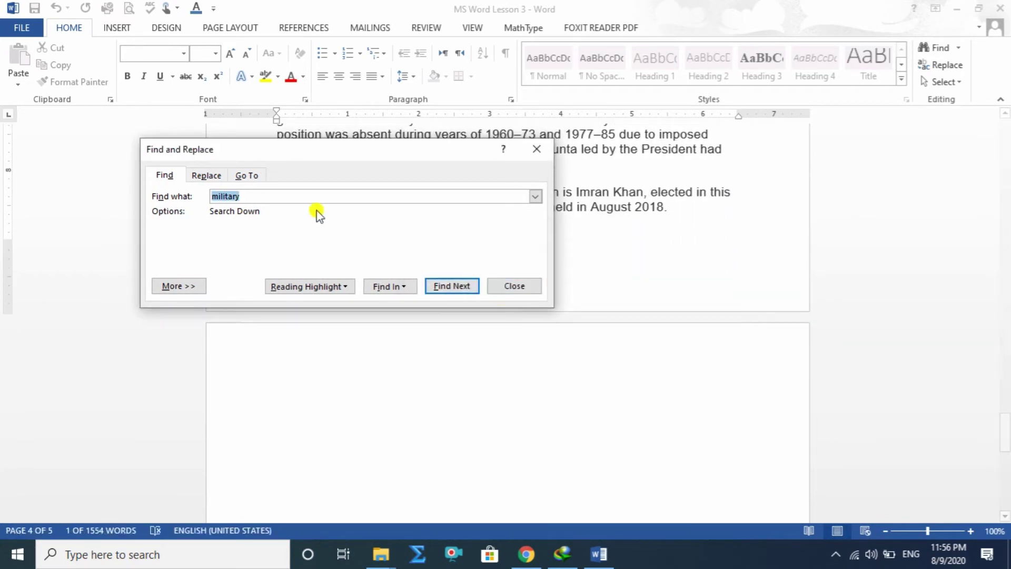
Replace every remaining military with Army throughout the whole document and close Find and Replace.
click(205, 175)
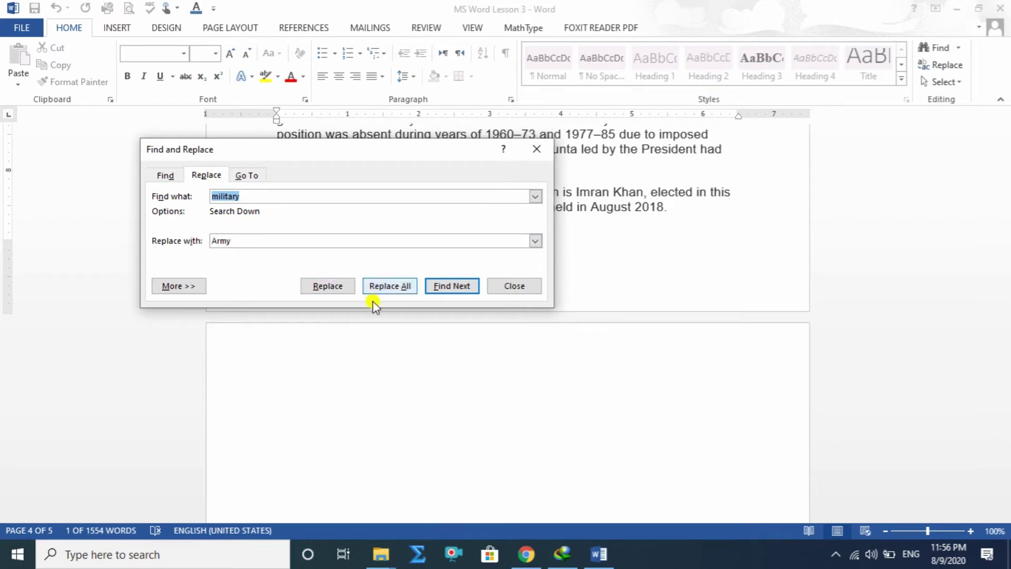
click(386, 291)
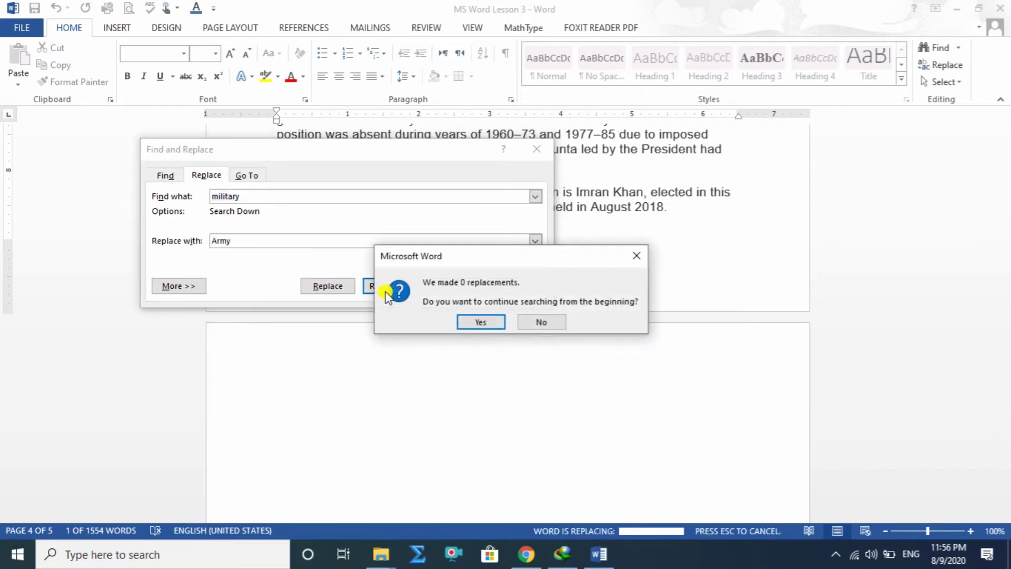
click(481, 322)
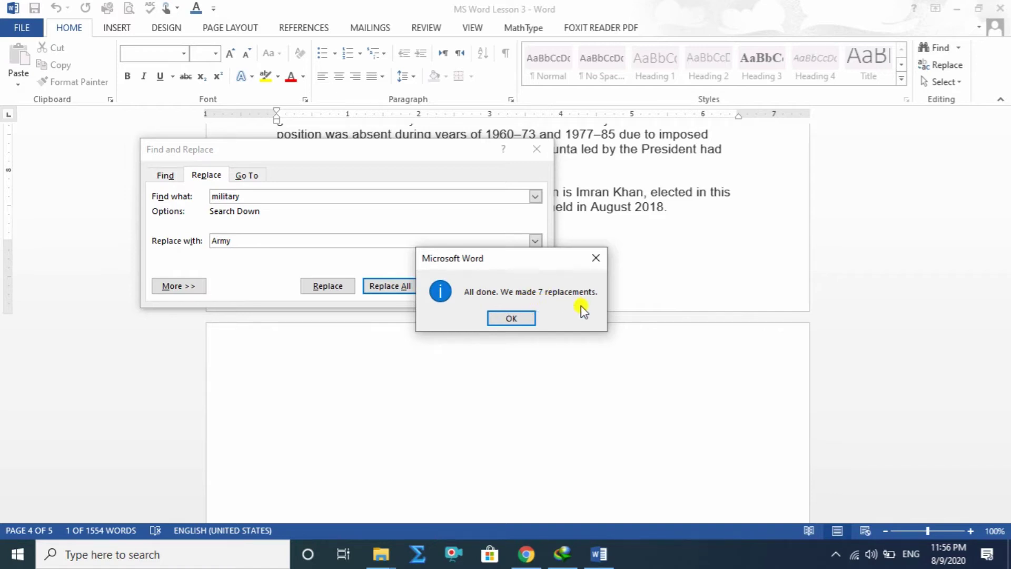
click(513, 319)
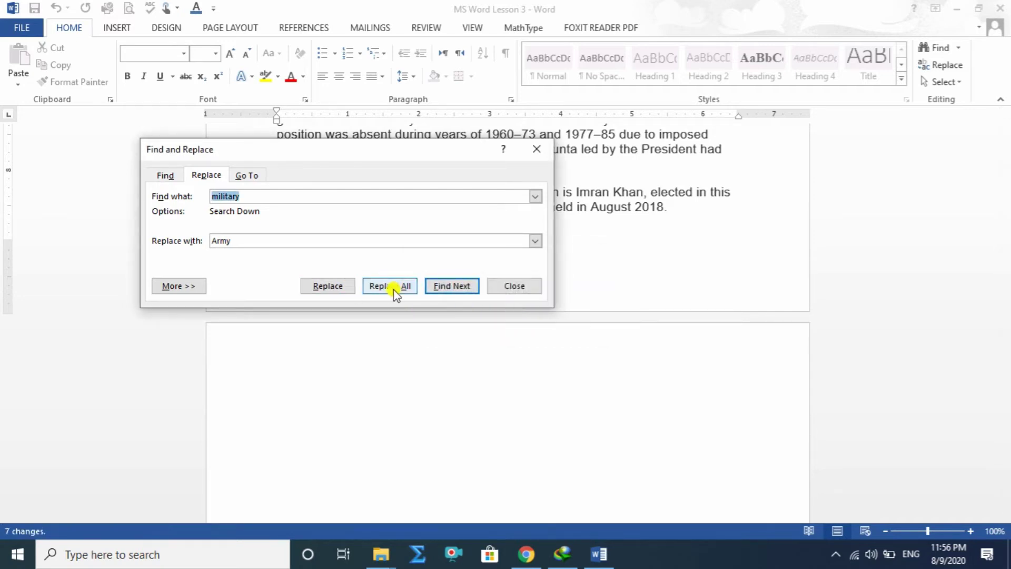
click(514, 291)
Search the document for Army, using the word selected in "the Army junta" of the Constitutionally paragraph.
drag(1006, 438, 1006, 412)
click(523, 352)
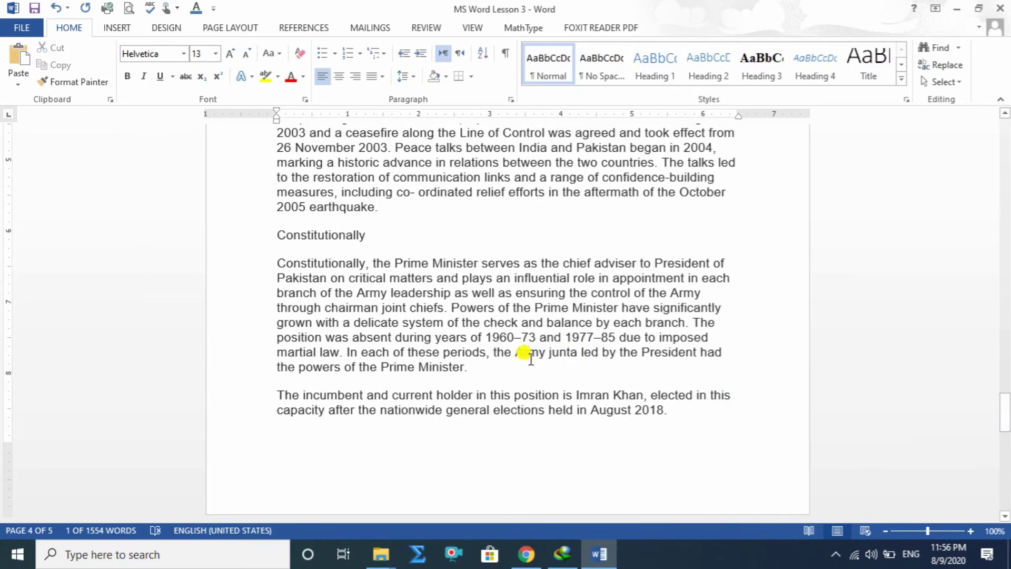
drag(515, 351, 542, 352)
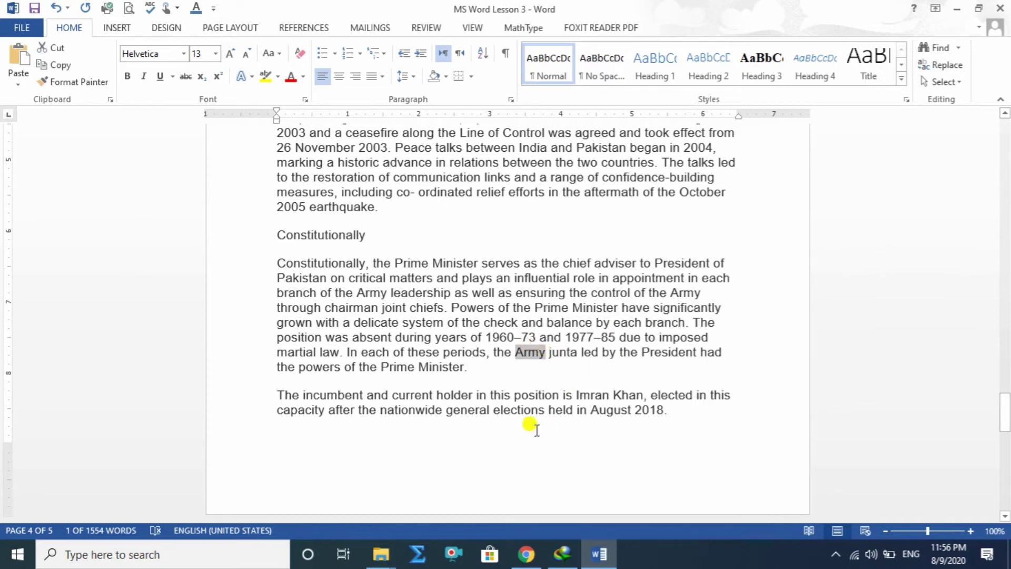
click(928, 49)
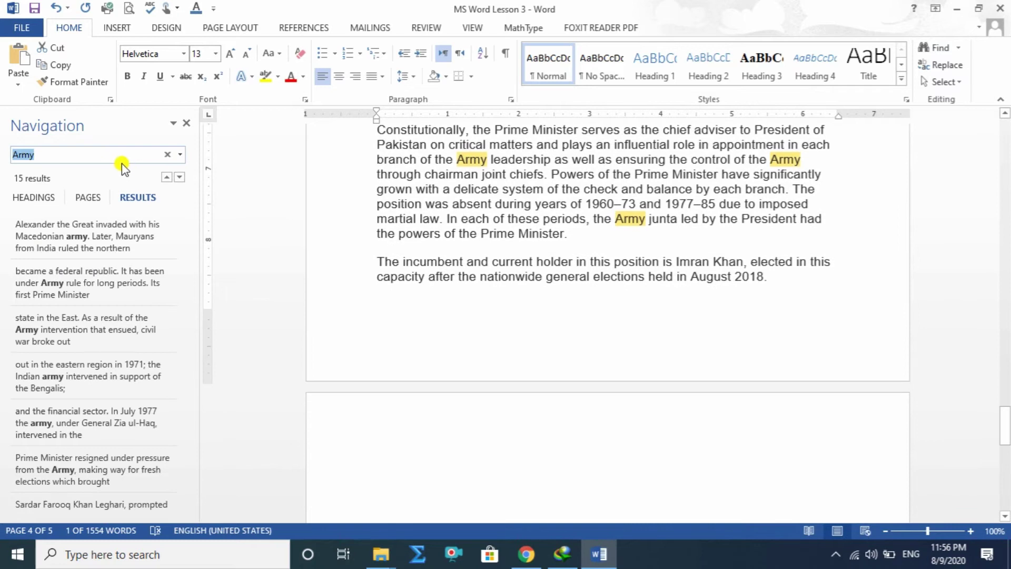
Review the highlighted Army matches from the Constitutionally paragraph back up to the November 1988 elections paragraph.
scroll(645, 302, up, 2)
scroll(649, 310, up, 2)
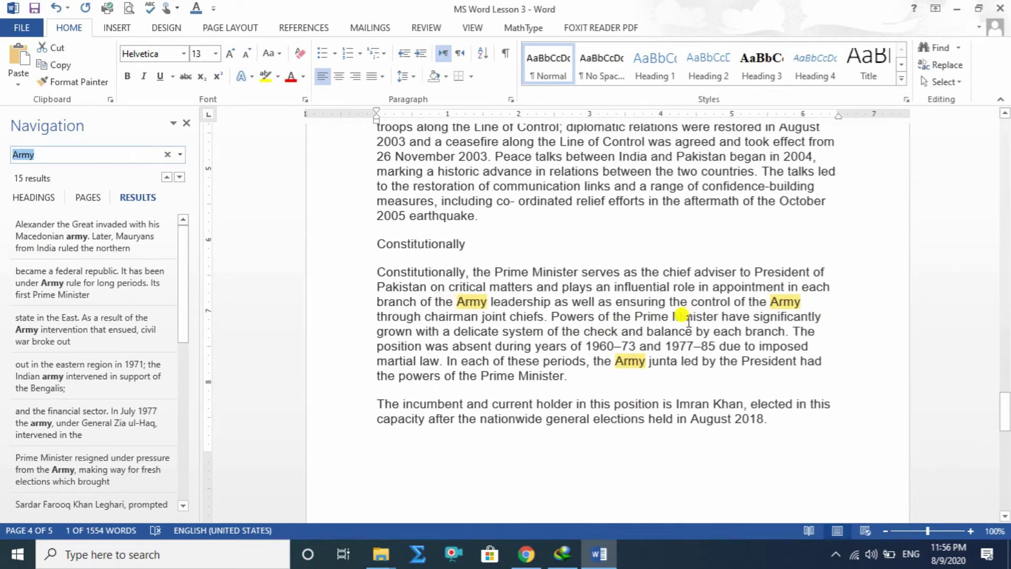
scroll(684, 313, up, 6)
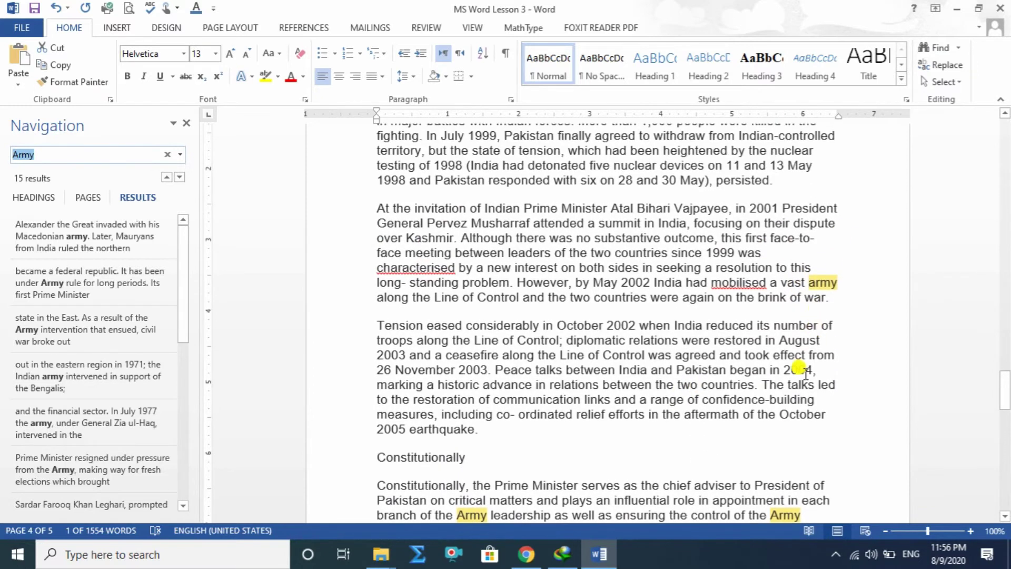
scroll(794, 367, up, 5)
scroll(560, 303, up, 12)
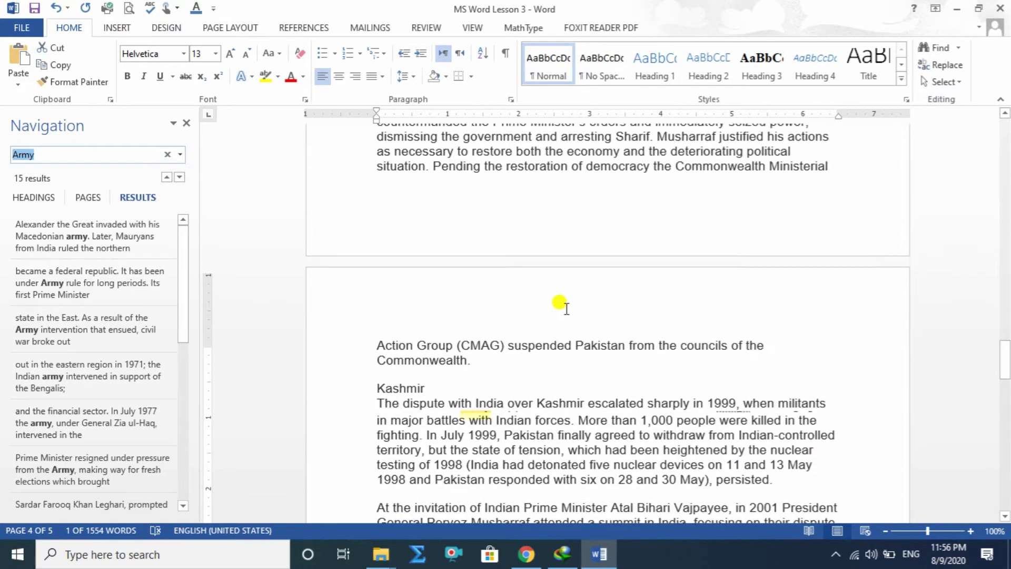
scroll(561, 304, up, 4)
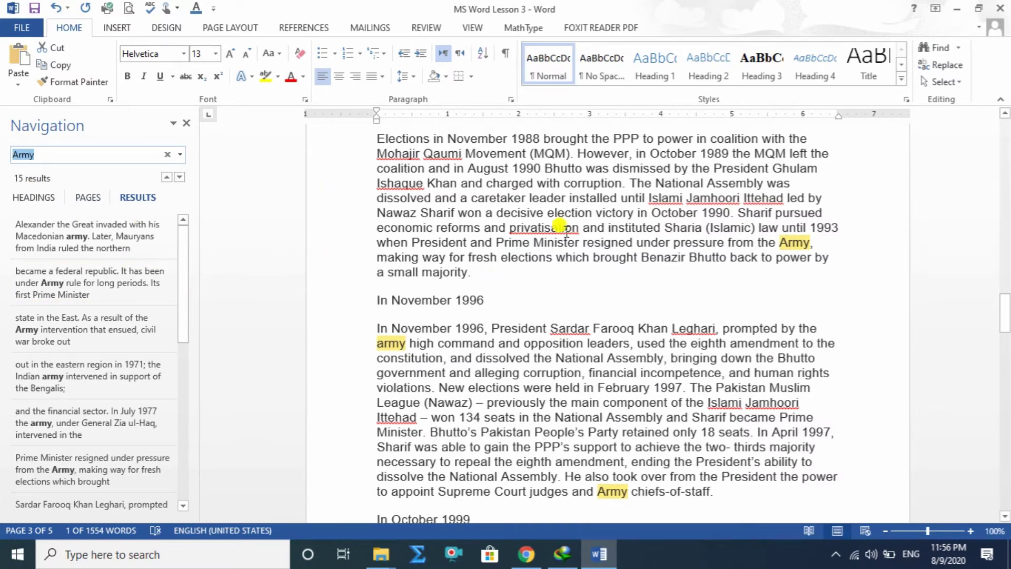
scroll(289, 271, down, 2)
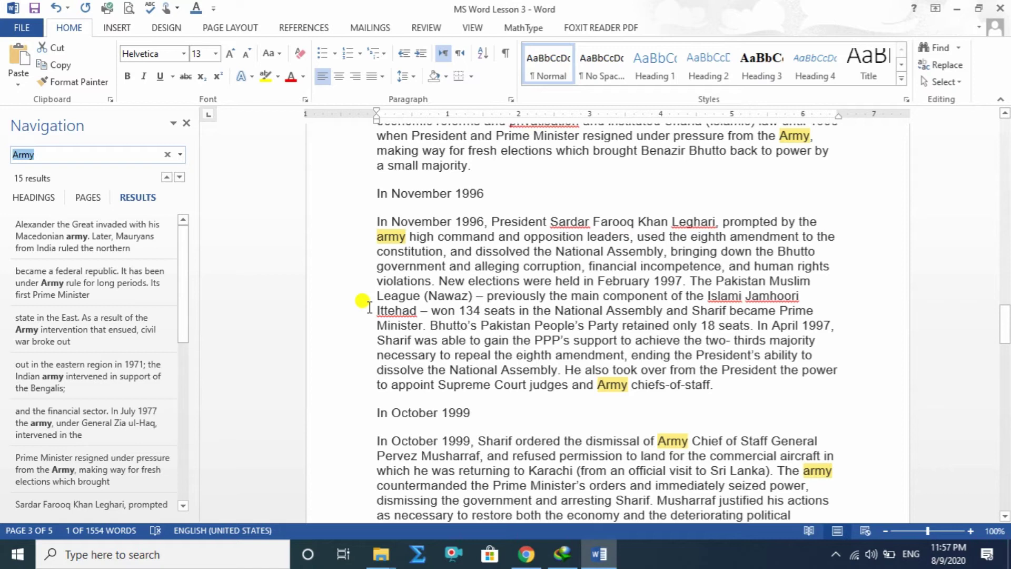
Open Find and Replace for replacing text and dismiss it without replacing anything, twice in a row.
click(946, 65)
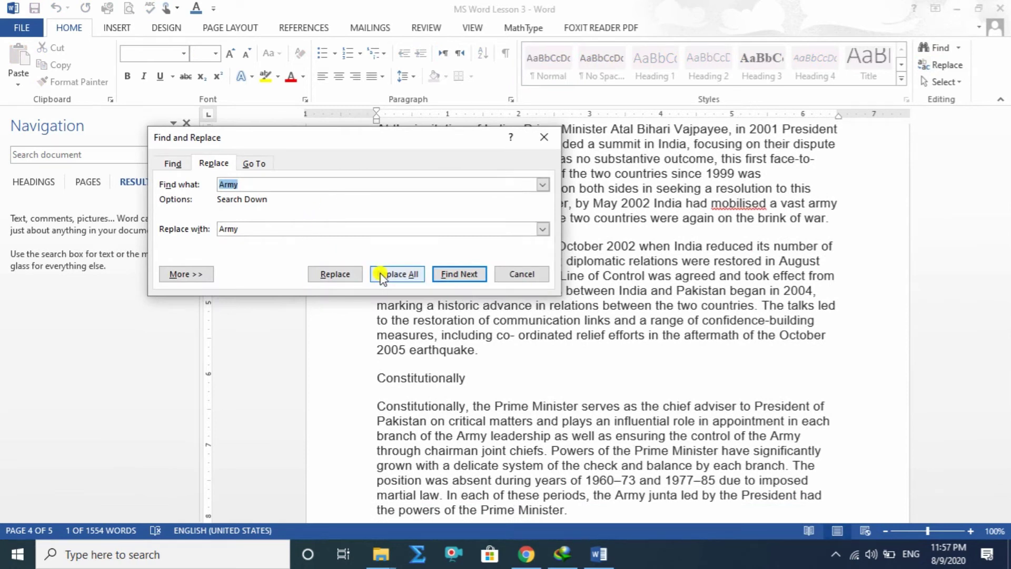
click(521, 274)
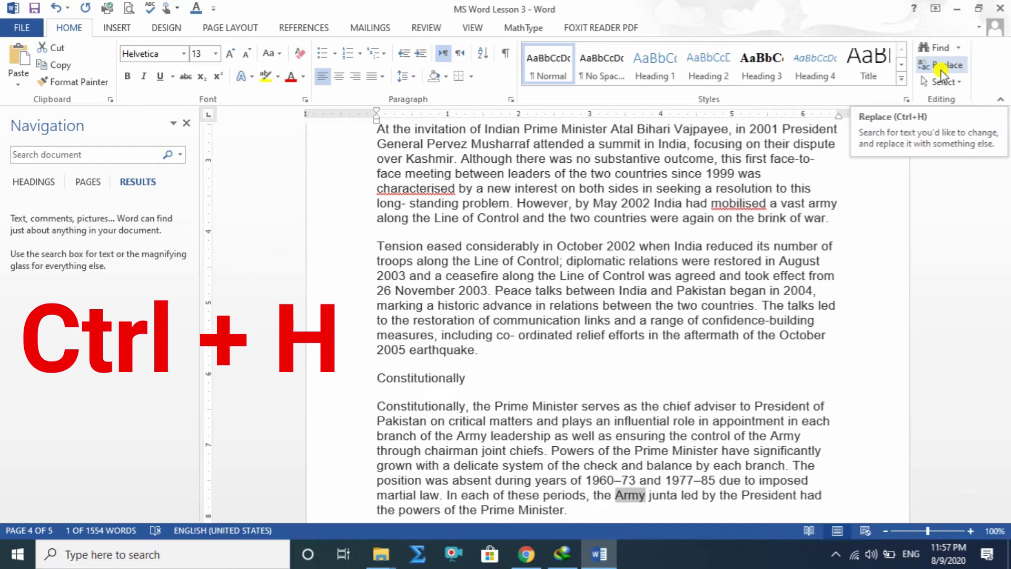
click(910, 245)
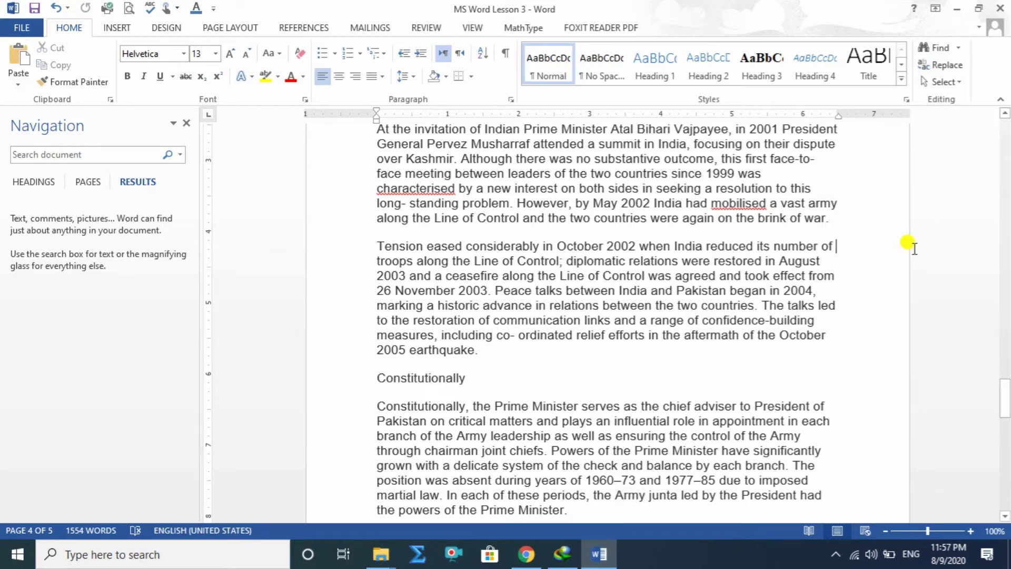
key(ctrl+h)
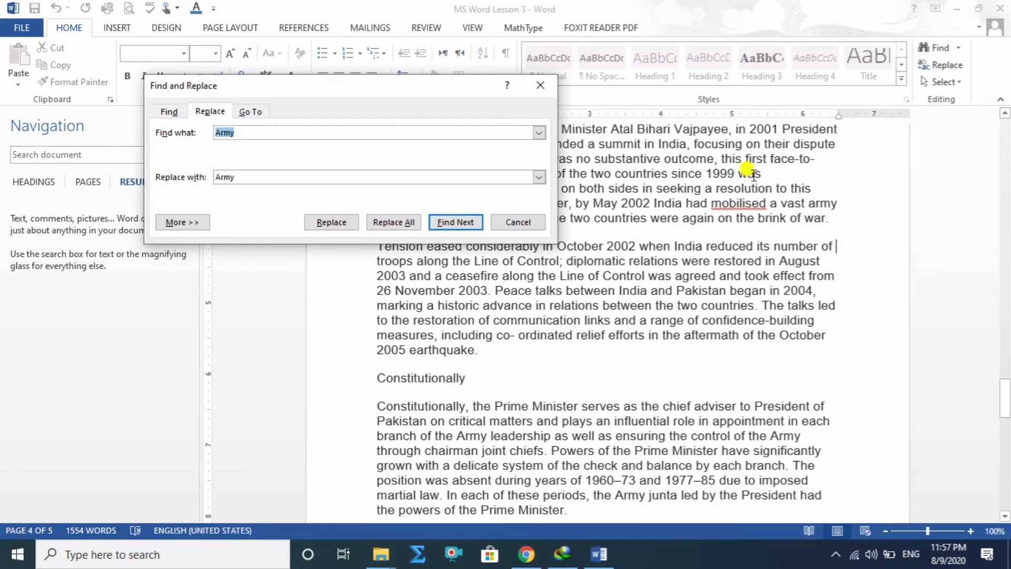
click(539, 86)
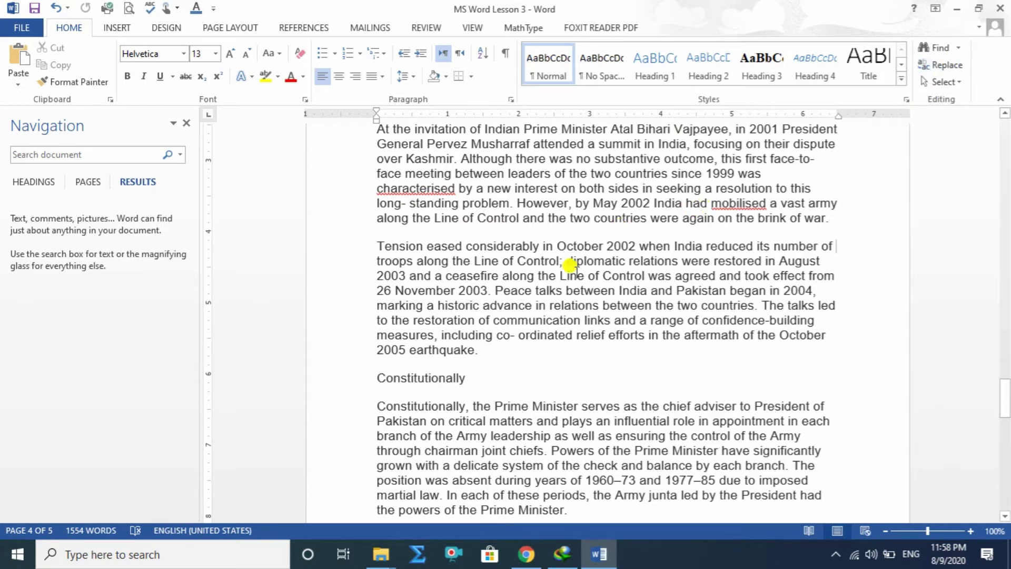
Open Find and Replace with Pakistan from the first sentence under the History heading on page 1 as the search term.
scroll(550, 274, up, 2)
scroll(550, 274, up, 8)
scroll(550, 274, up, 20)
scroll(533, 279, up, 20)
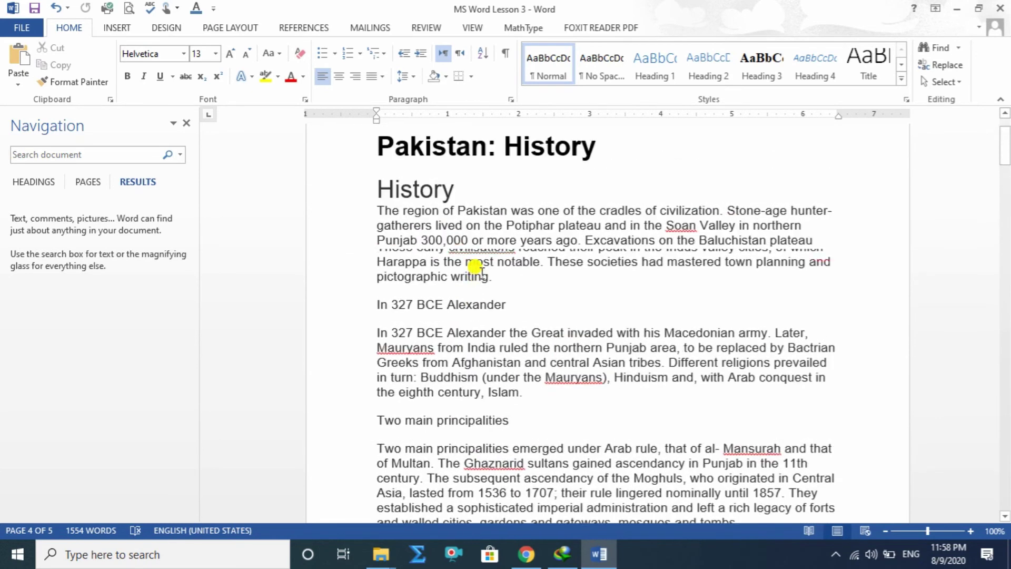
scroll(476, 269, up, 2)
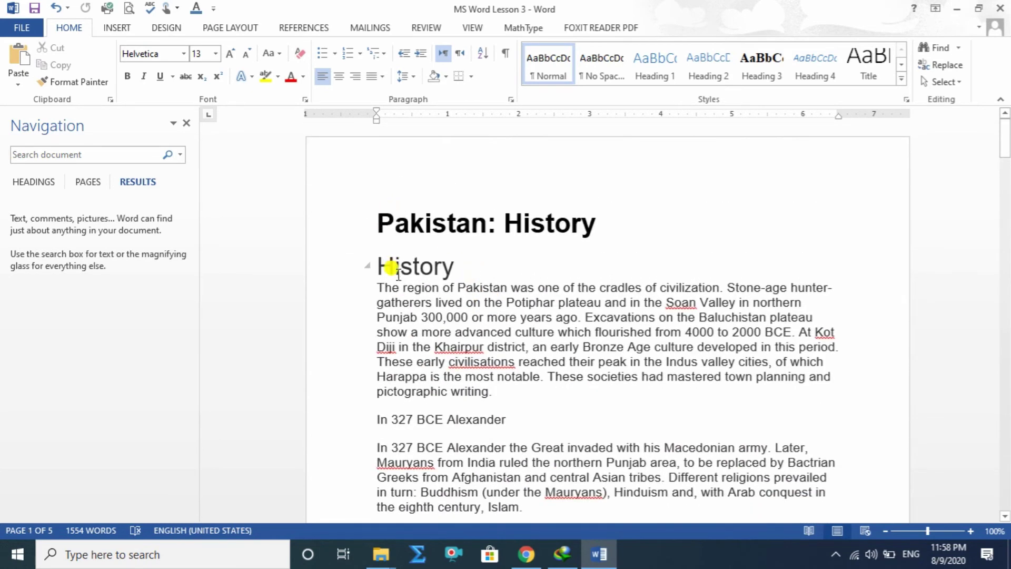
drag(454, 284, 499, 284)
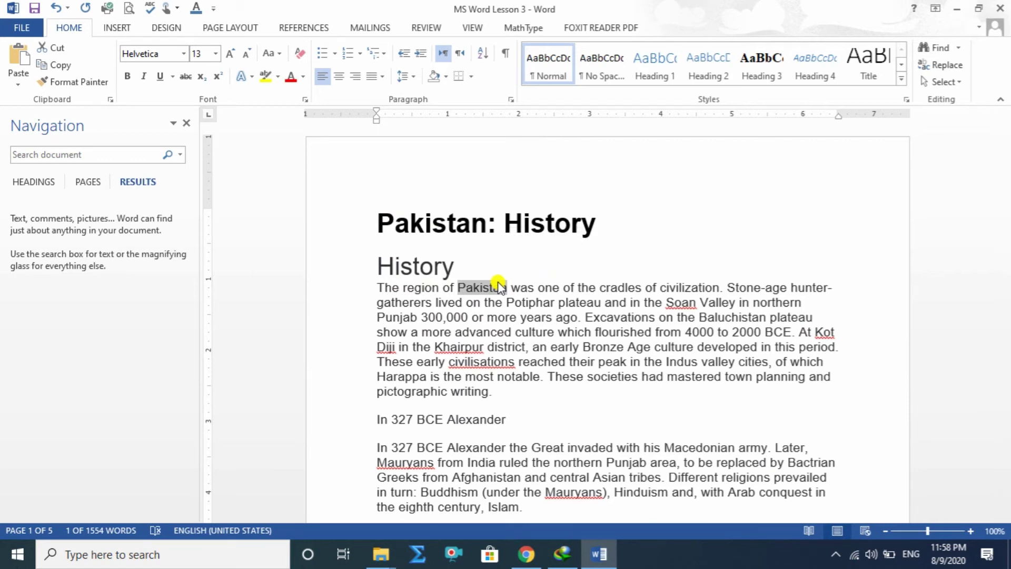
key(ctrl+h)
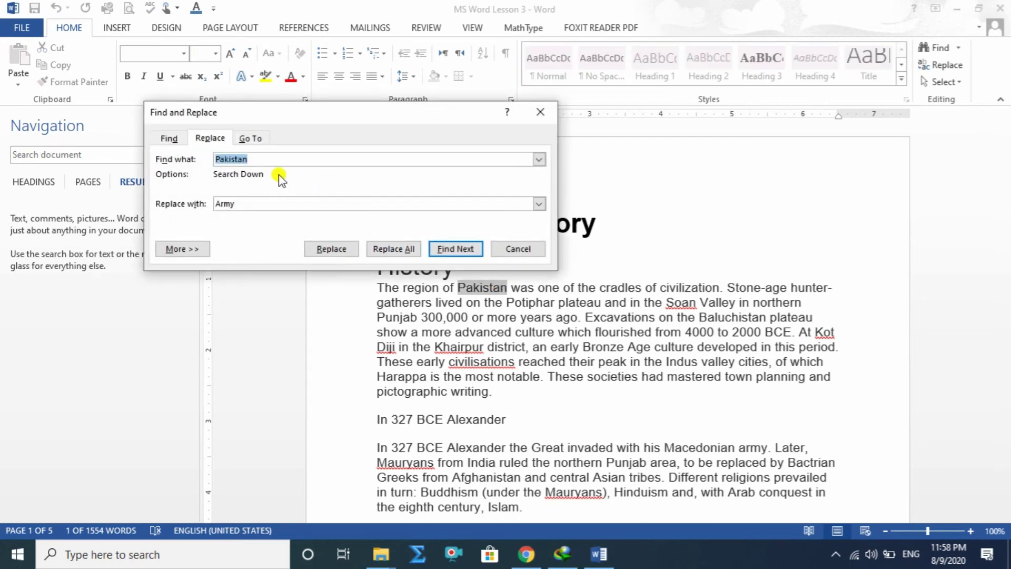
Replace every Pakistan with "Pakistan is Great" throughout the document, continuing from the beginning.
click(255, 159)
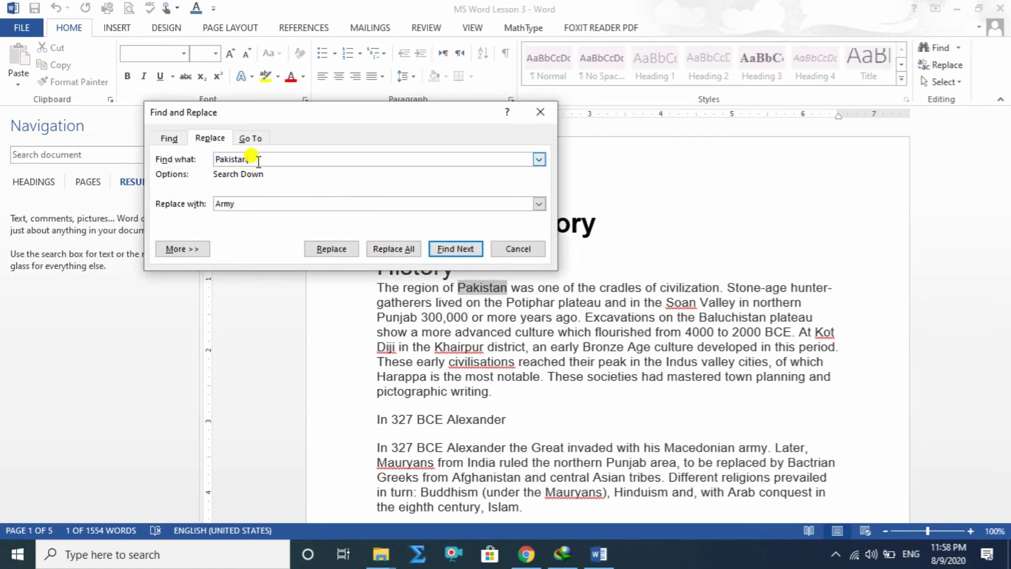
double_click(247, 205)
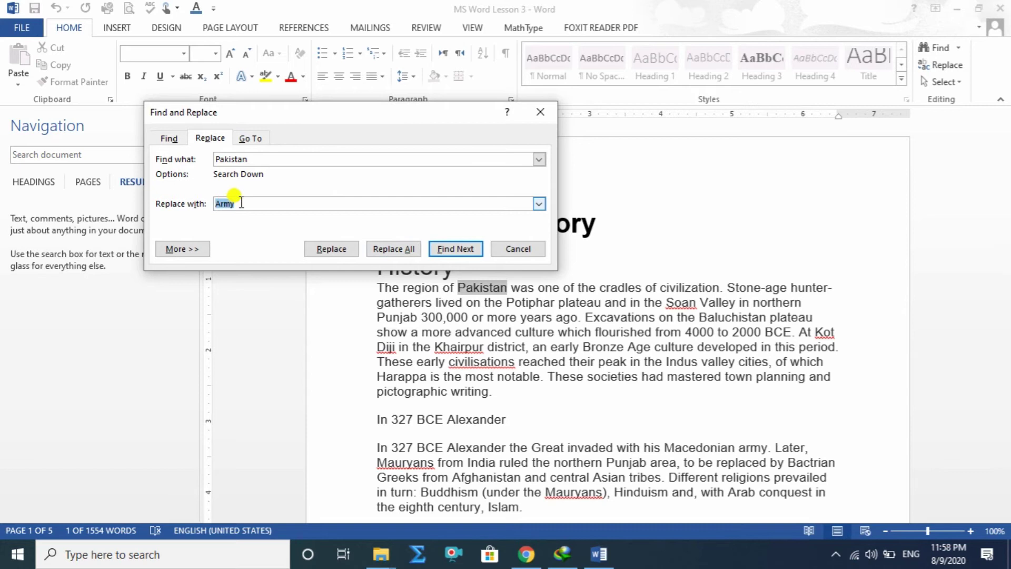
text(Pakistan is Great)
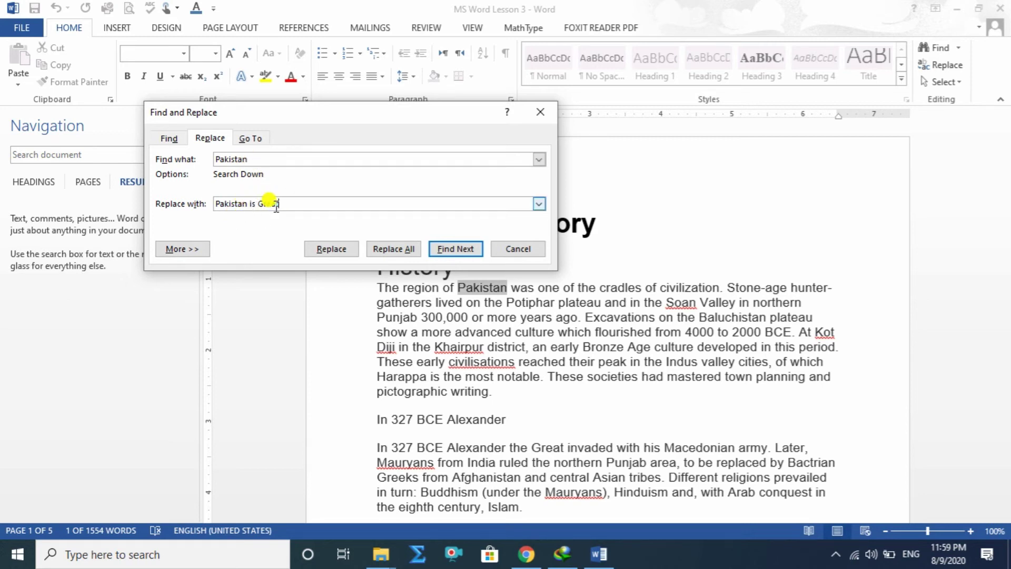
click(402, 250)
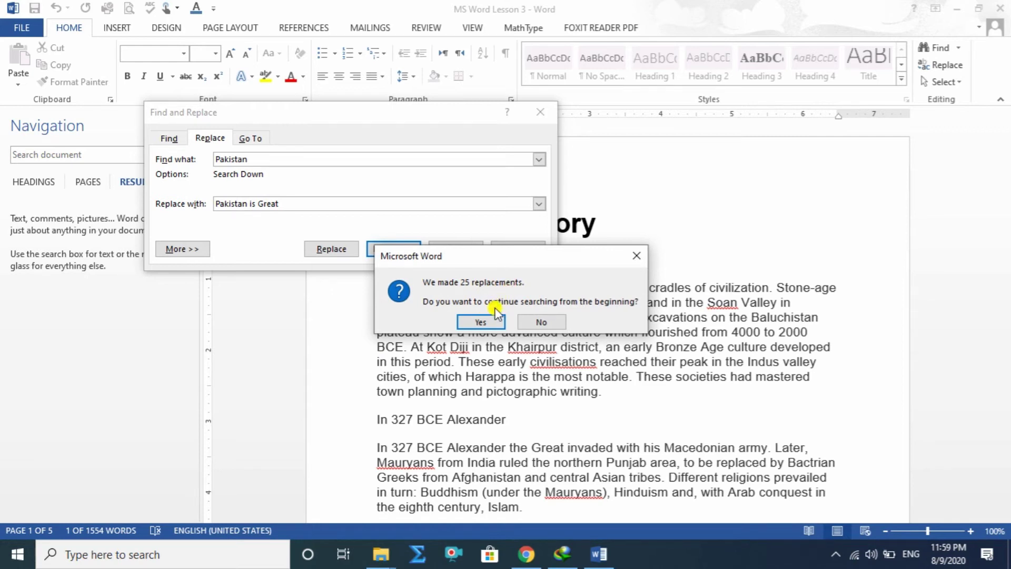
click(493, 322)
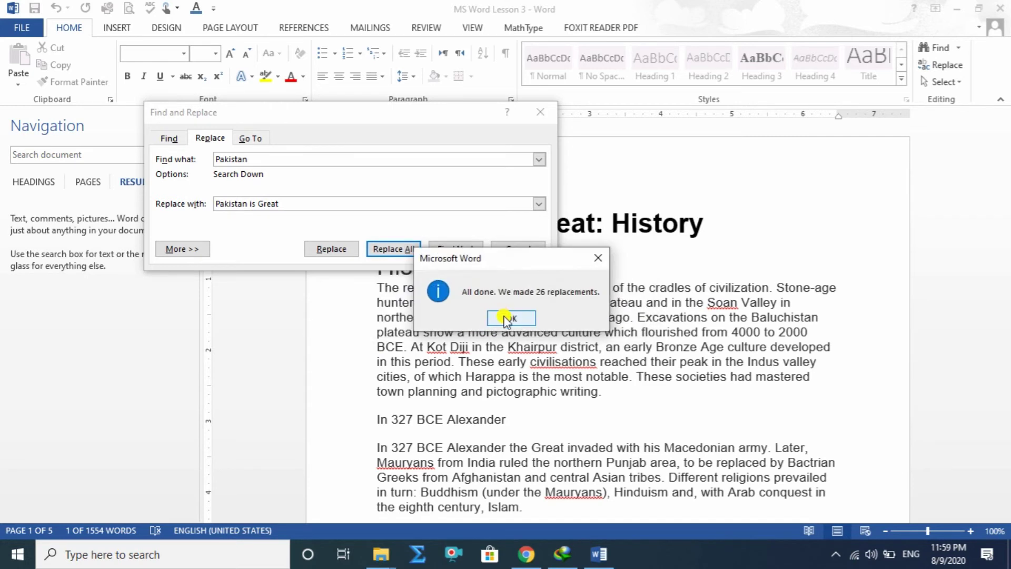
Close Find and Replace and examine the replaced text in the title and in the first sentence under the History heading.
click(512, 319)
scroll(513, 291, down, 3)
click(518, 250)
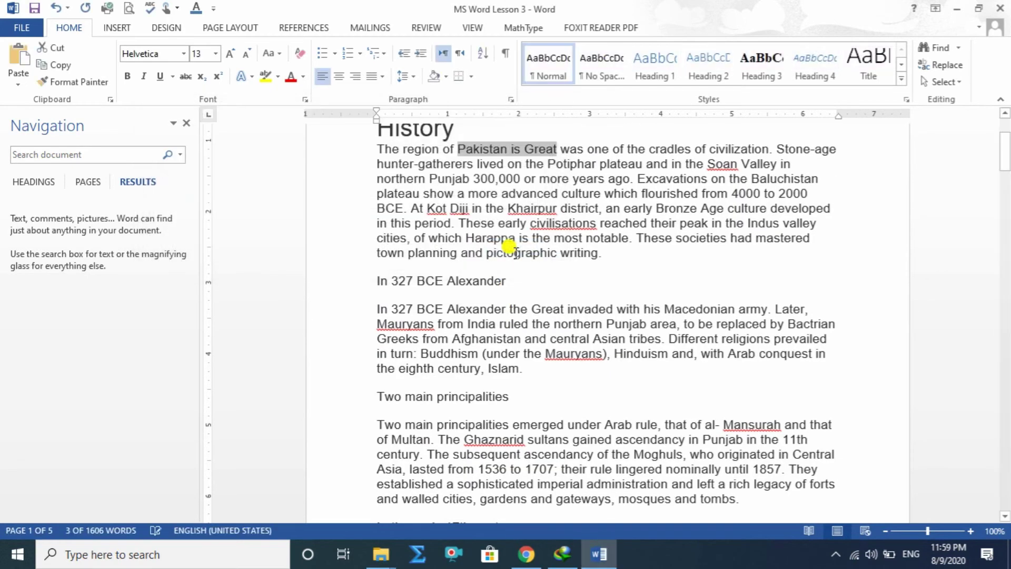
scroll(561, 266, up, 3)
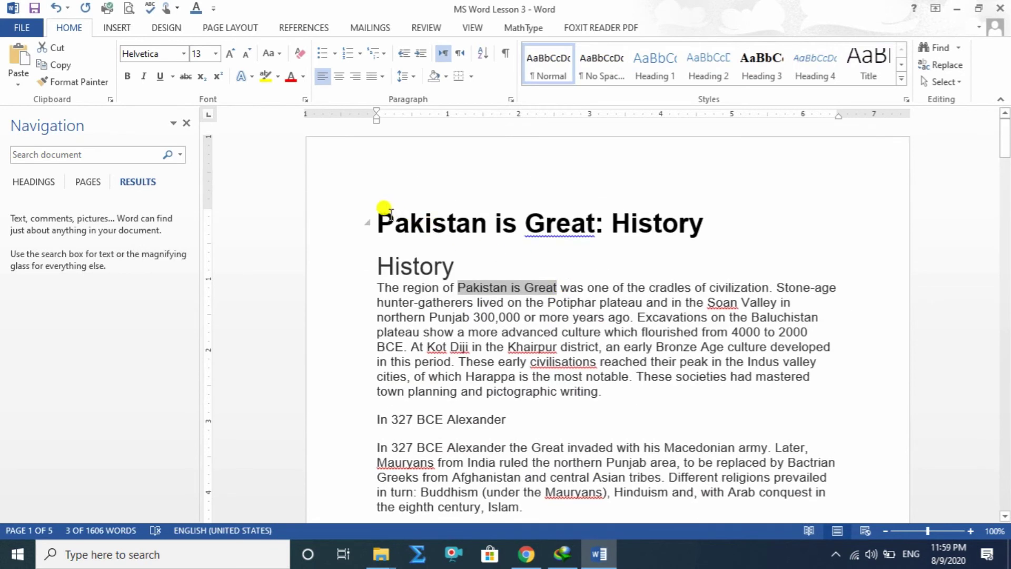
drag(377, 210, 560, 214)
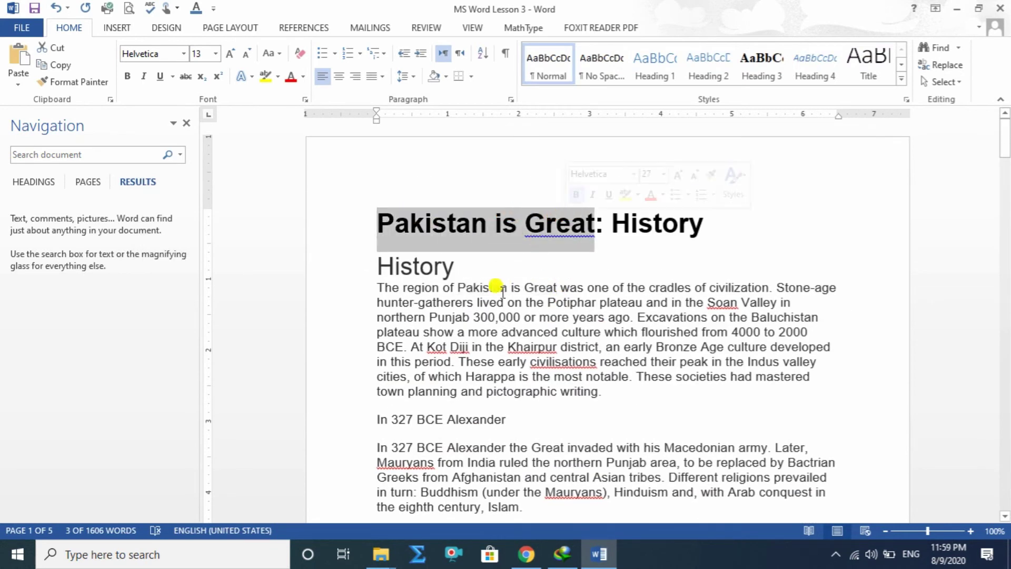
drag(457, 286, 529, 286)
scroll(530, 286, down, 5)
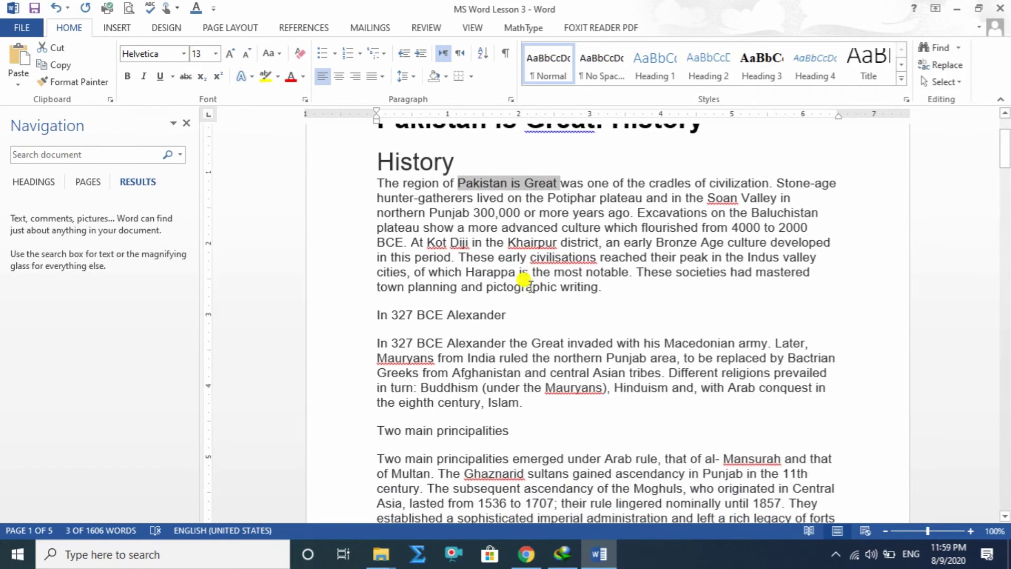
scroll(530, 286, down, 6)
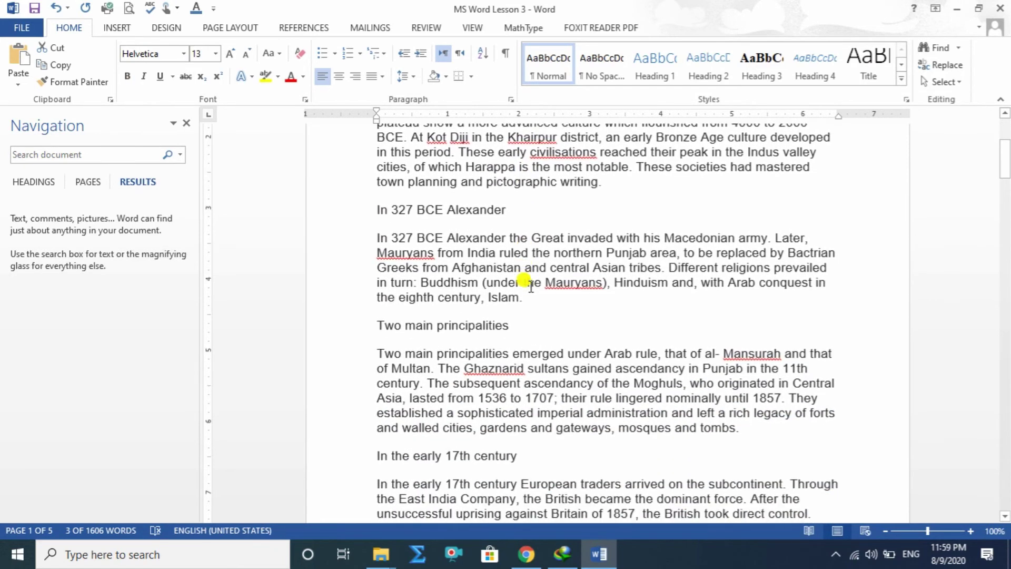
scroll(527, 283, up, 11)
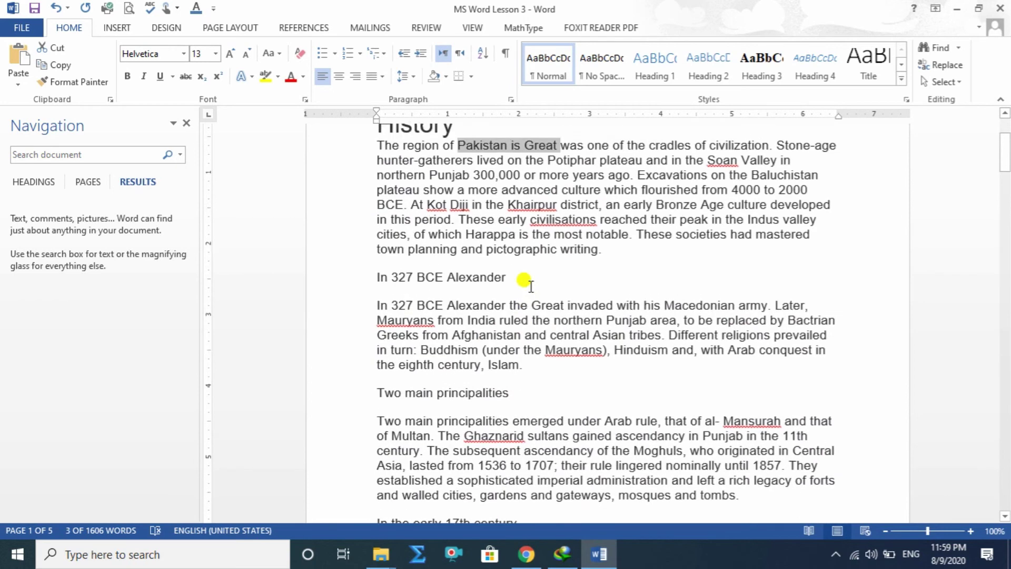
Search the document for Pakistan, the title's first word, and review the highlighted matches down to the Kashmir section.
drag(377, 209, 449, 221)
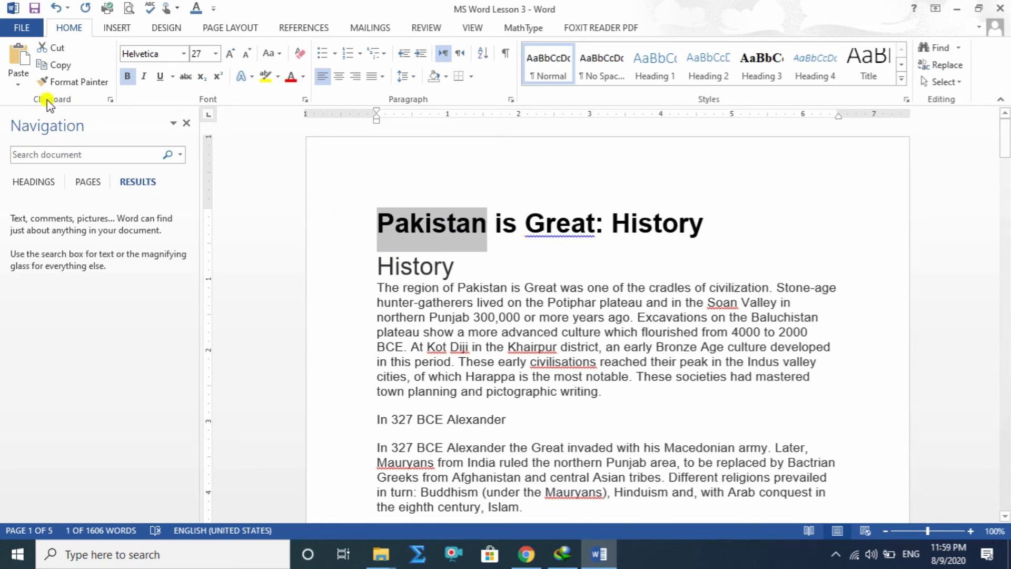
click(102, 154)
text(Pakistan)
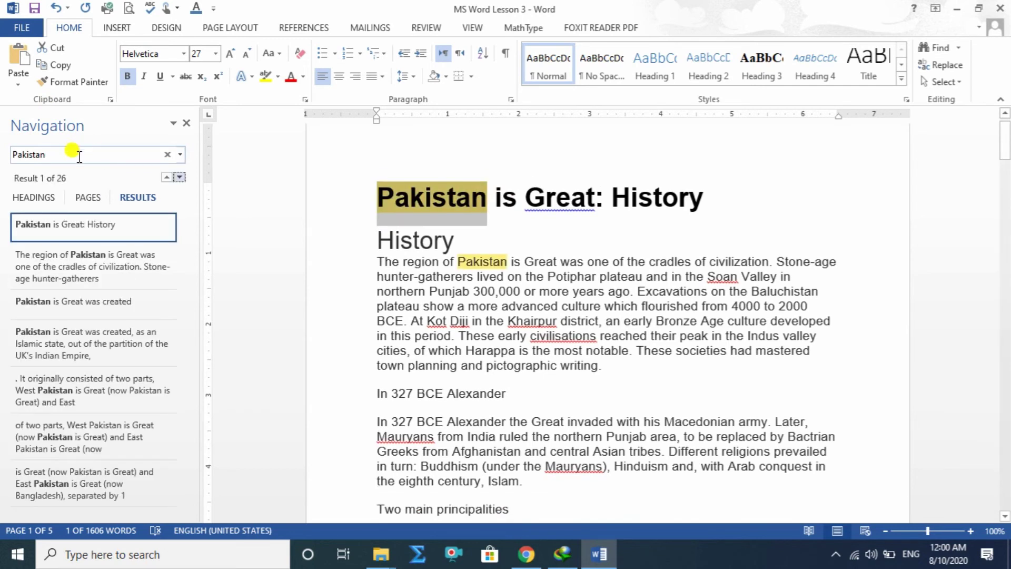
scroll(597, 319, down, 15)
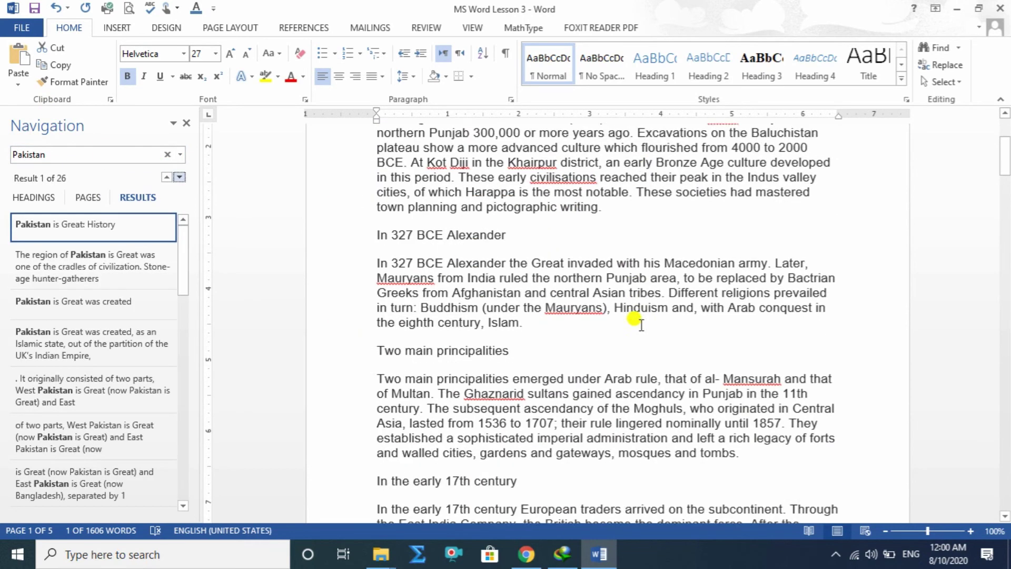
scroll(621, 335, down, 3)
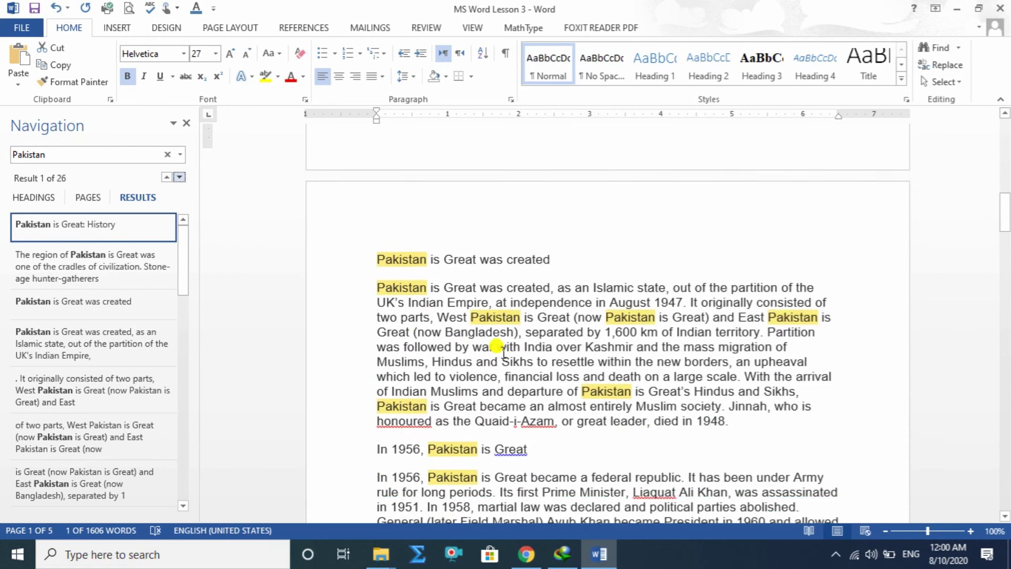
scroll(464, 268, down, 3)
scroll(471, 274, down, 9)
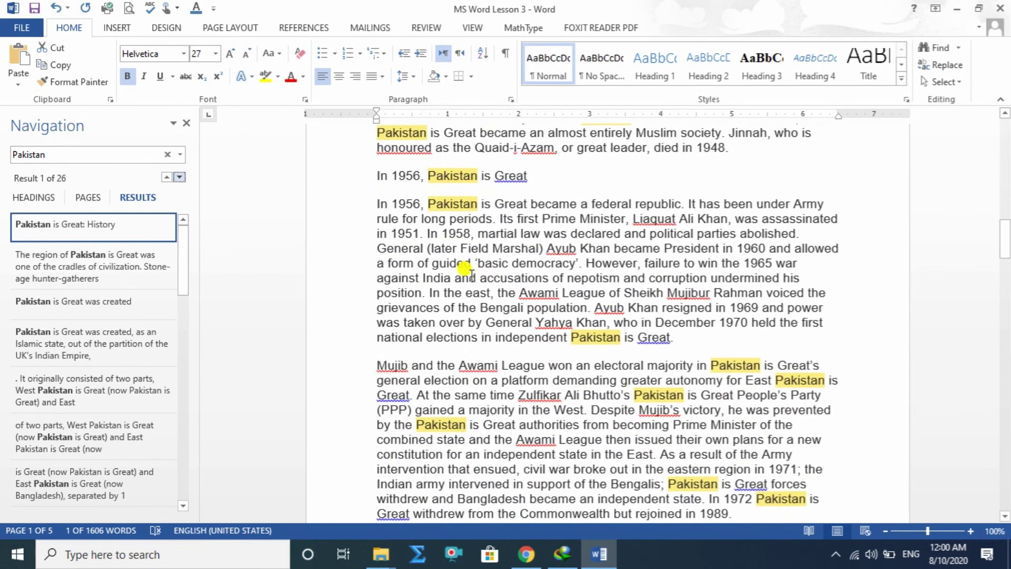
scroll(470, 269, down, 9)
scroll(544, 291, down, 6)
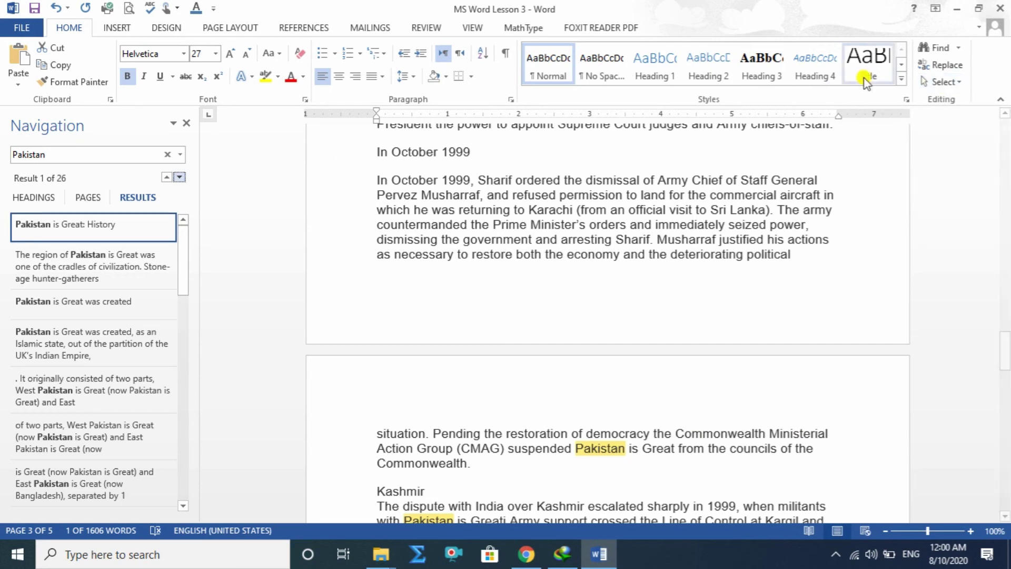
Select all of the document's content and check the selection down to the Constitutionally paragraph.
click(950, 83)
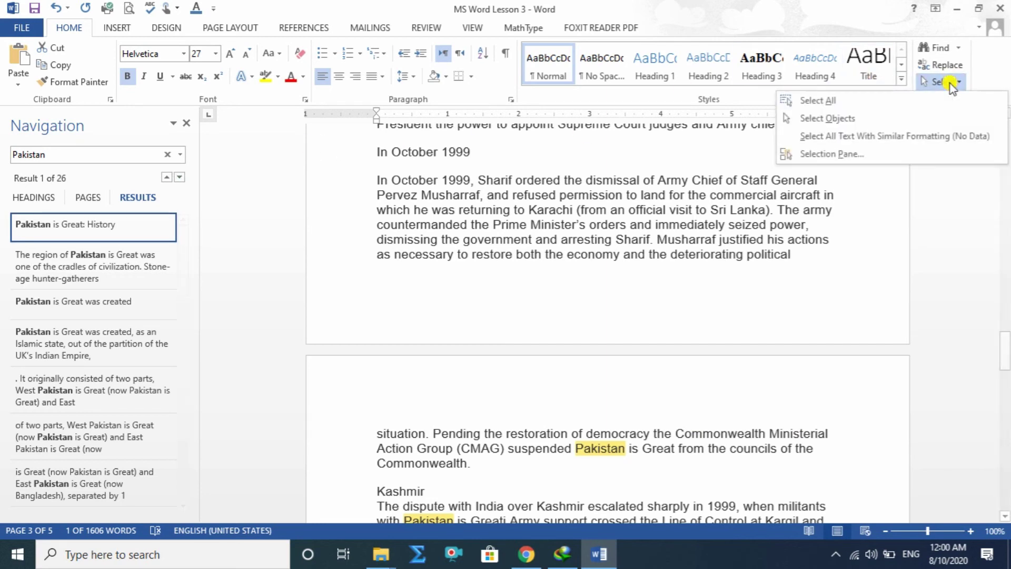
click(854, 100)
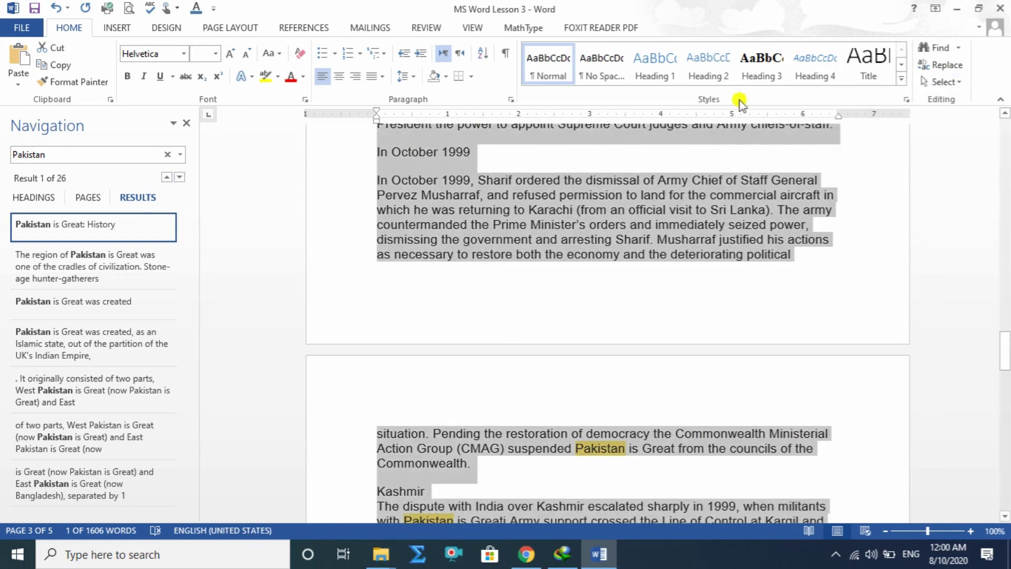
scroll(579, 312, down, 3)
scroll(579, 312, down, 15)
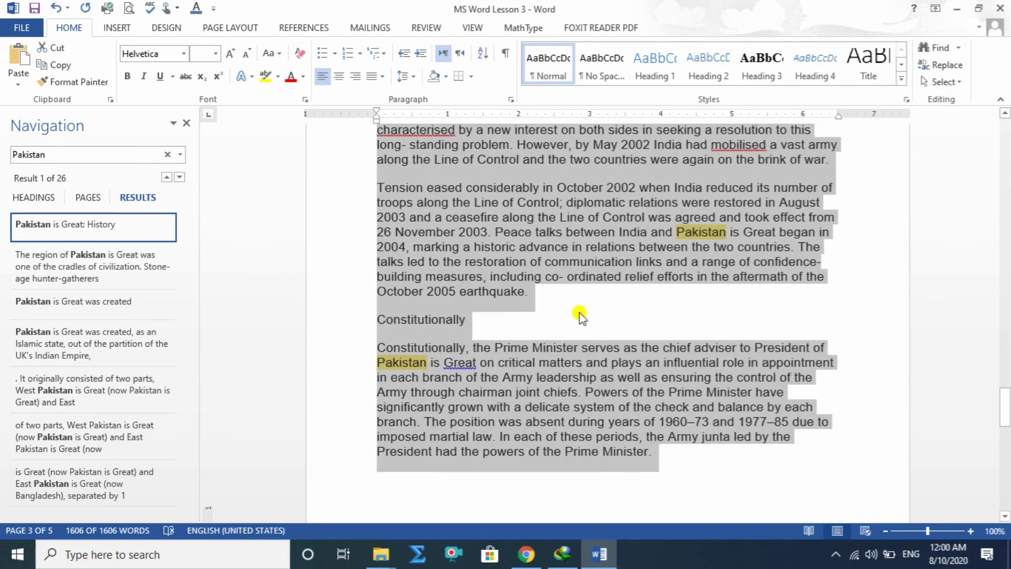
Close the Navigation pane, check the selection back up to the title, and clear it.
click(186, 123)
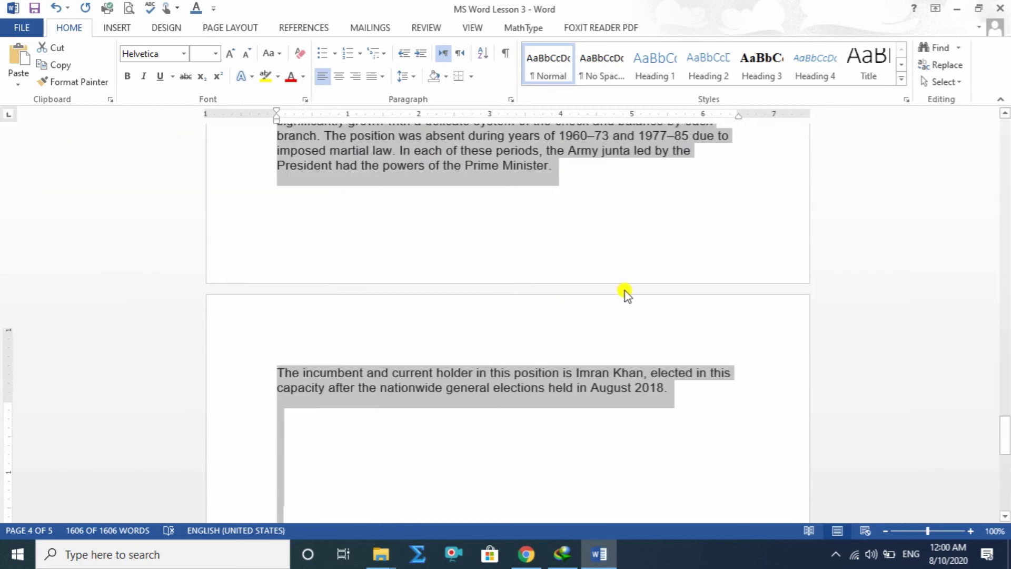
scroll(625, 295, up, 10)
scroll(624, 290, up, 15)
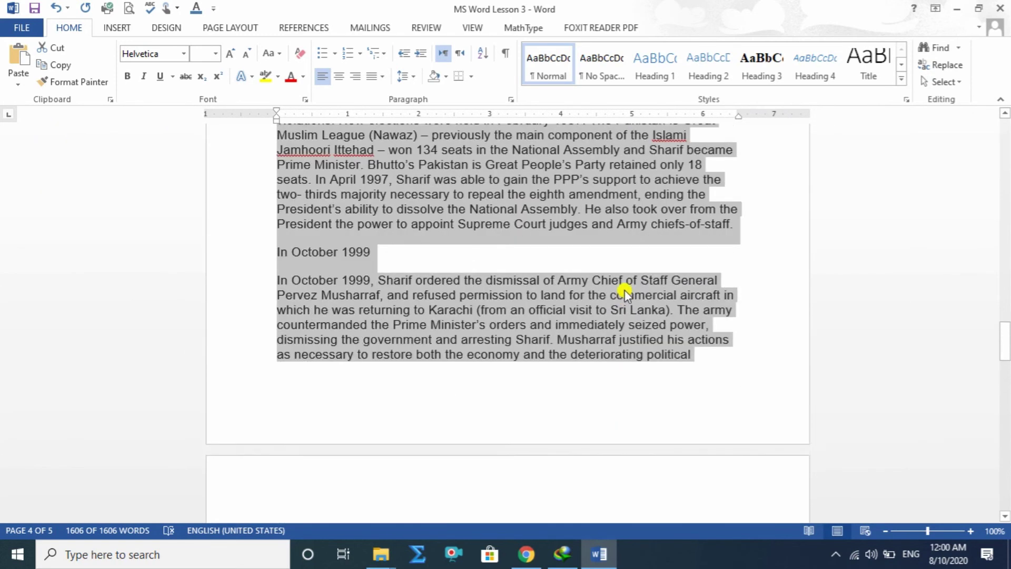
scroll(624, 290, up, 20)
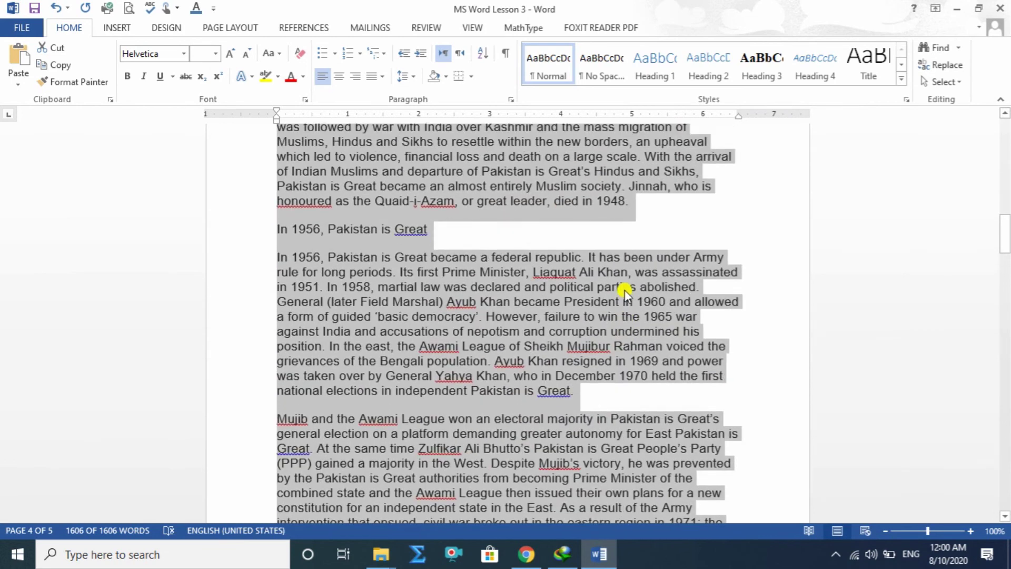
scroll(624, 290, up, 5)
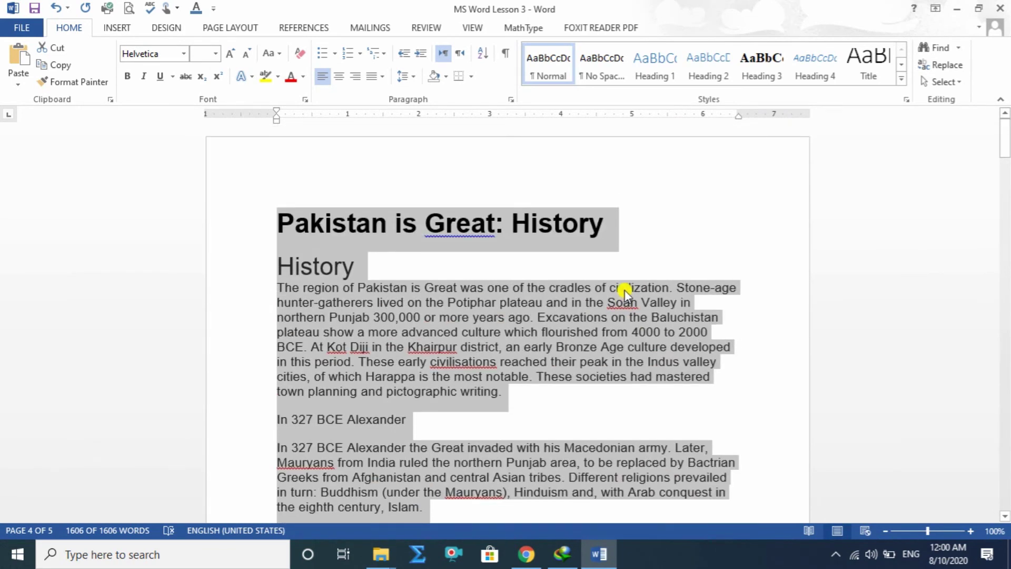
click(409, 180)
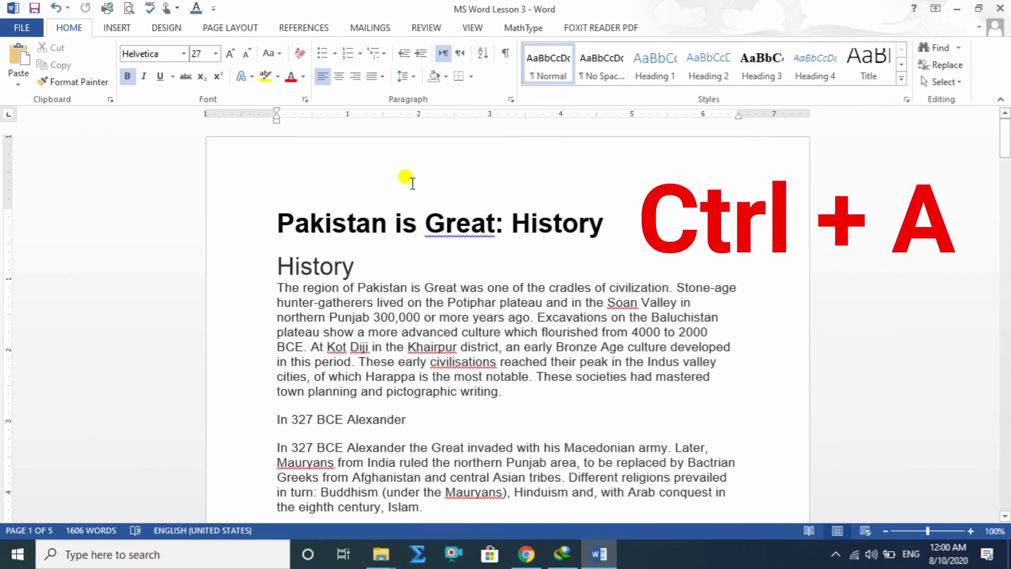
Select the entire document again and check the selection from the title down to the Kashmir section.
key(ctrl+a)
click(412, 185)
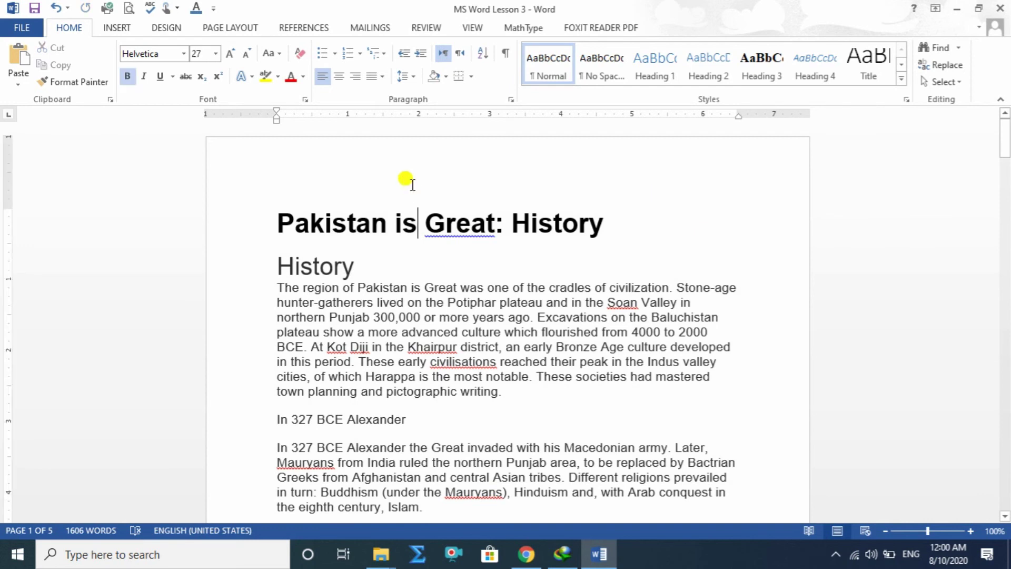
key(ctrl+a)
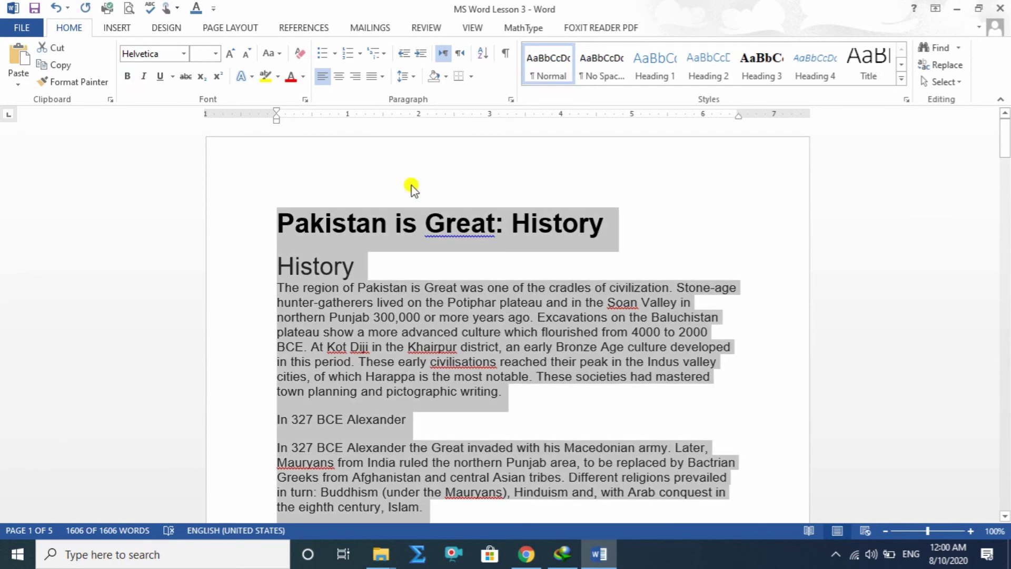
scroll(567, 270, down, 8)
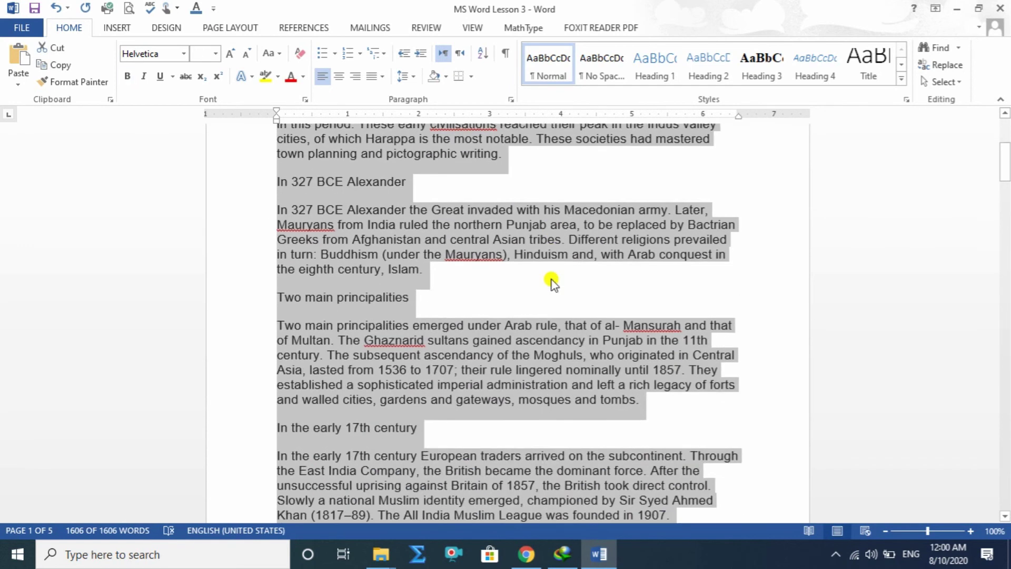
scroll(551, 281, down, 15)
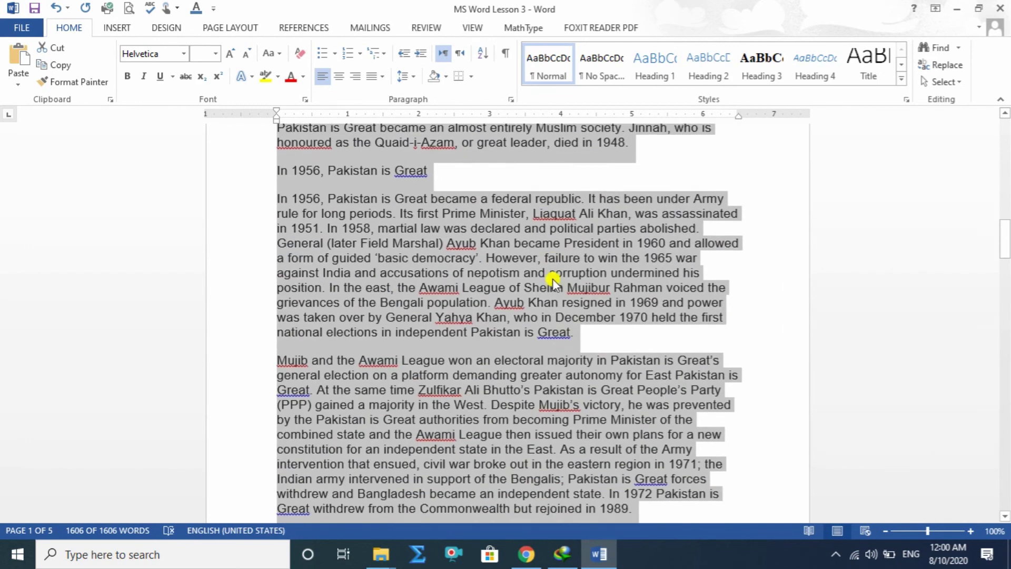
scroll(552, 283, down, 20)
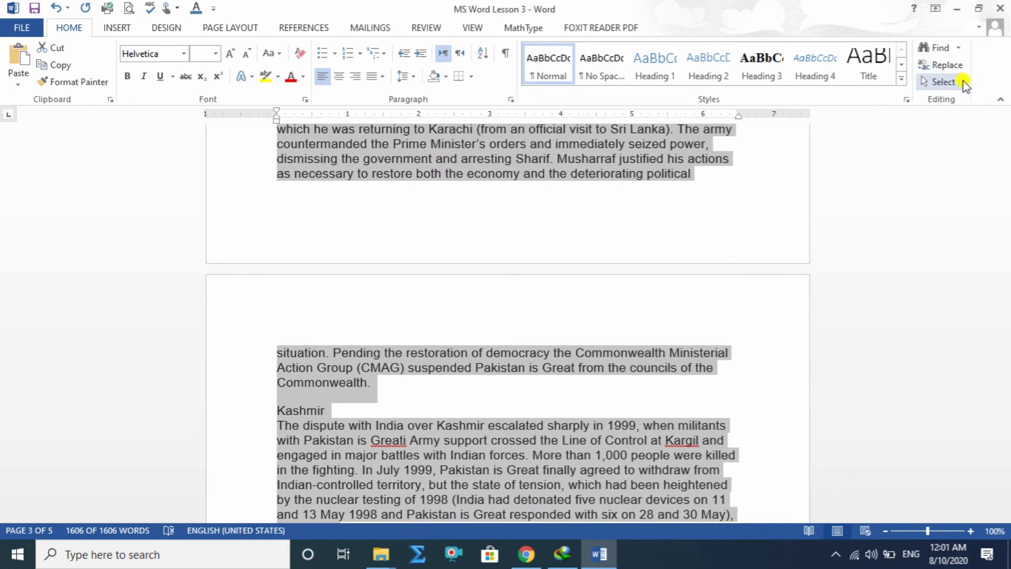
Turn Select Objects on and off again, and try selecting text from "the PPP's support" through the In October 1999 heading.
click(963, 83)
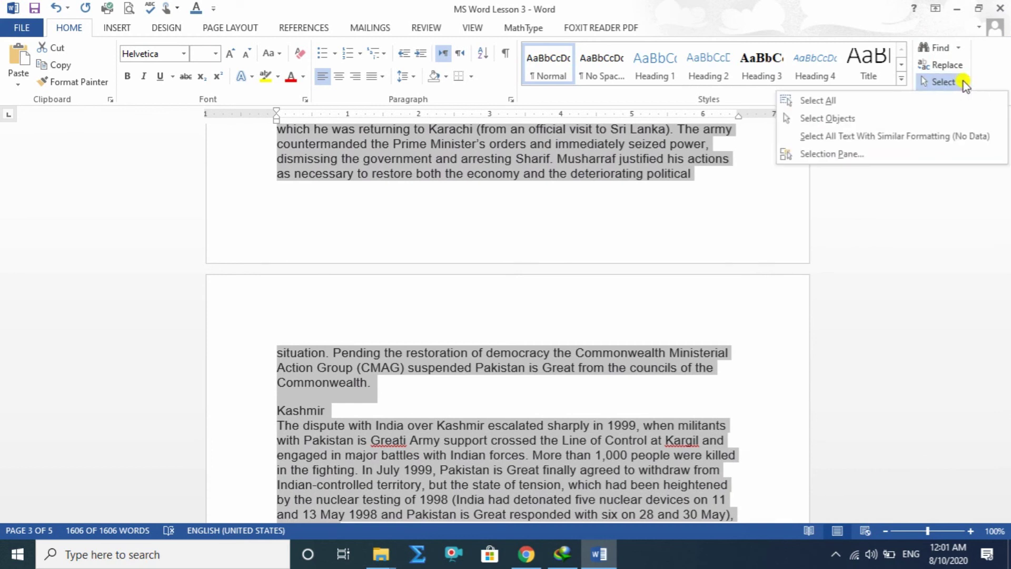
click(828, 118)
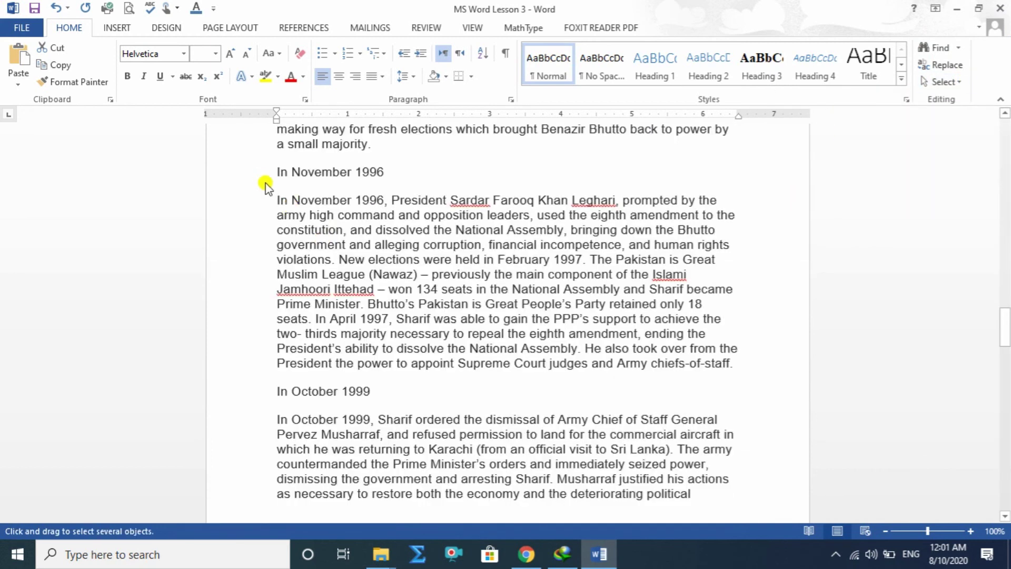
click(965, 83)
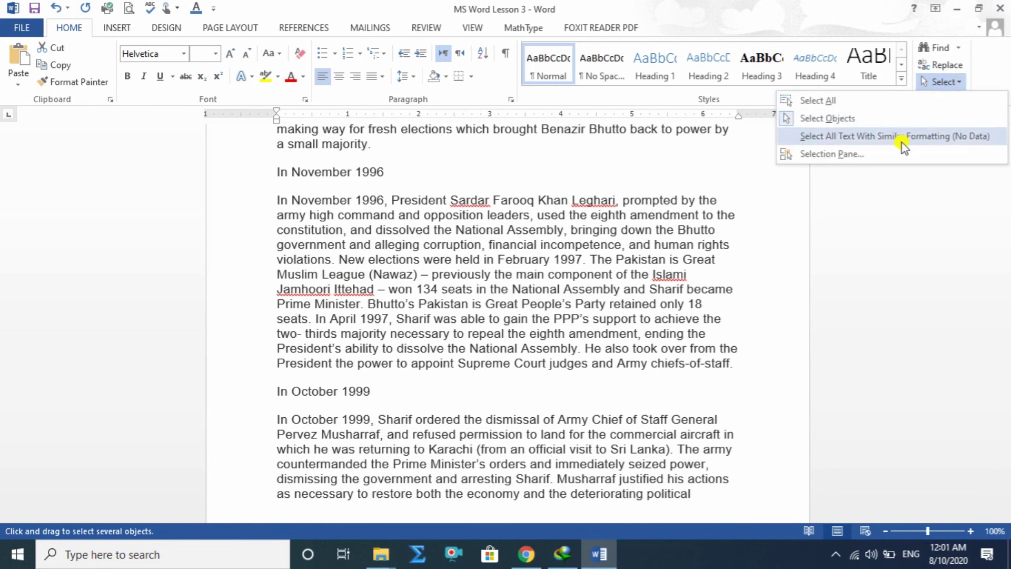
click(852, 118)
drag(279, 205, 740, 400)
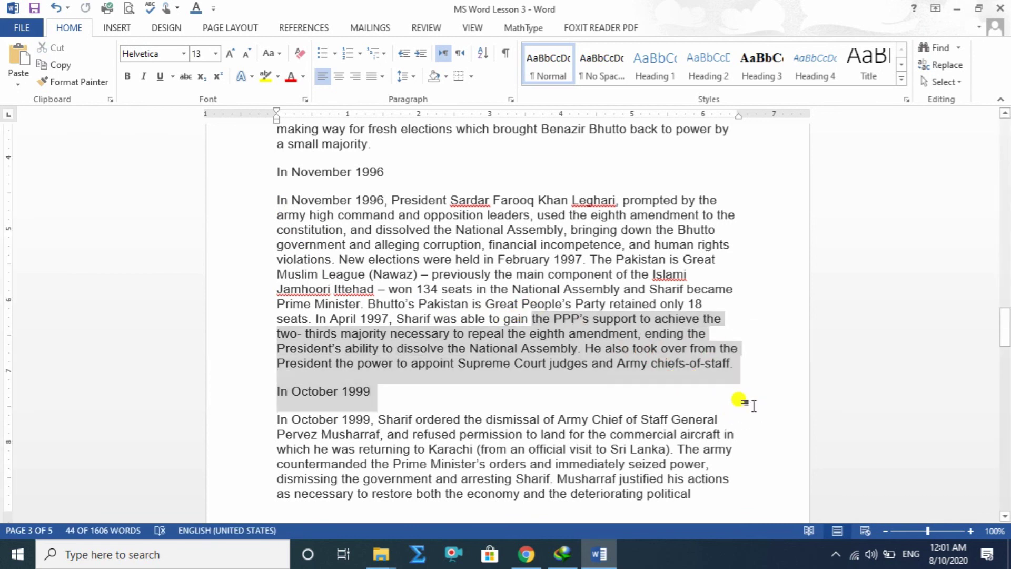
click(739, 401)
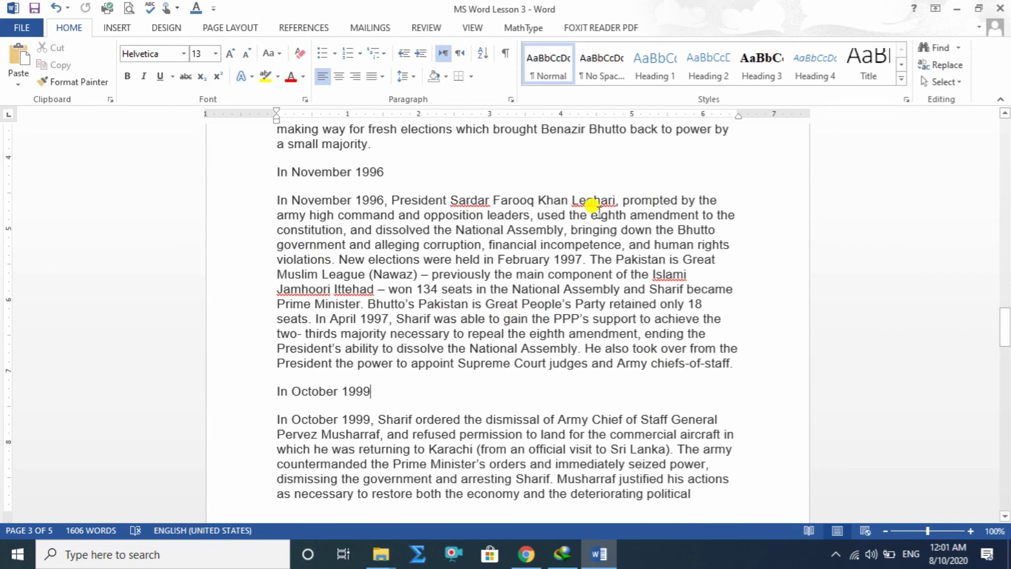
Return to the beginning of the document on page 1.
scroll(578, 278, up, 10)
scroll(574, 263, up, 12)
scroll(574, 263, up, 12)
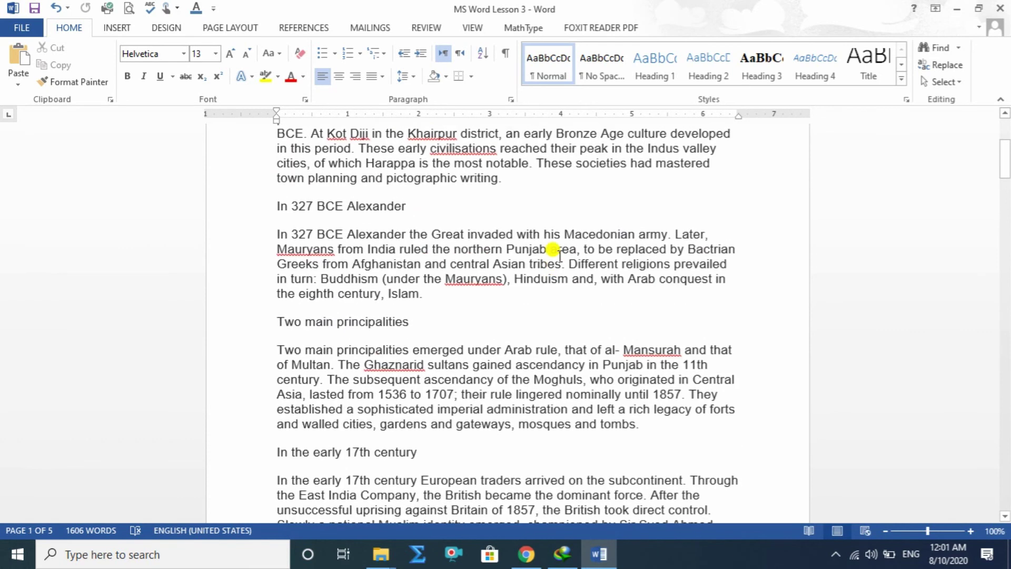